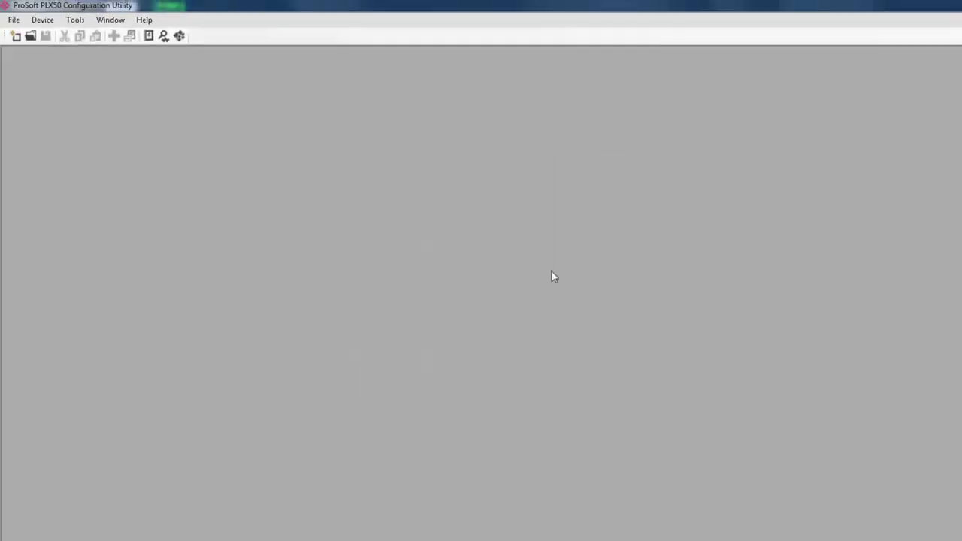
- Create a new project and open the DHCP server utility
{"action": "left_click", "coordinate": [16, 20]}
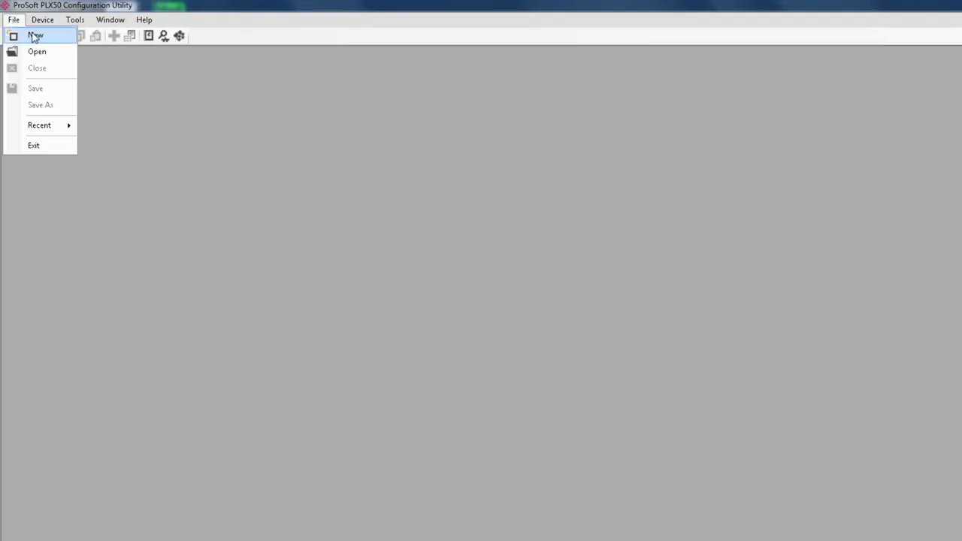
{"action": "left_click", "coordinate": [33, 35]}
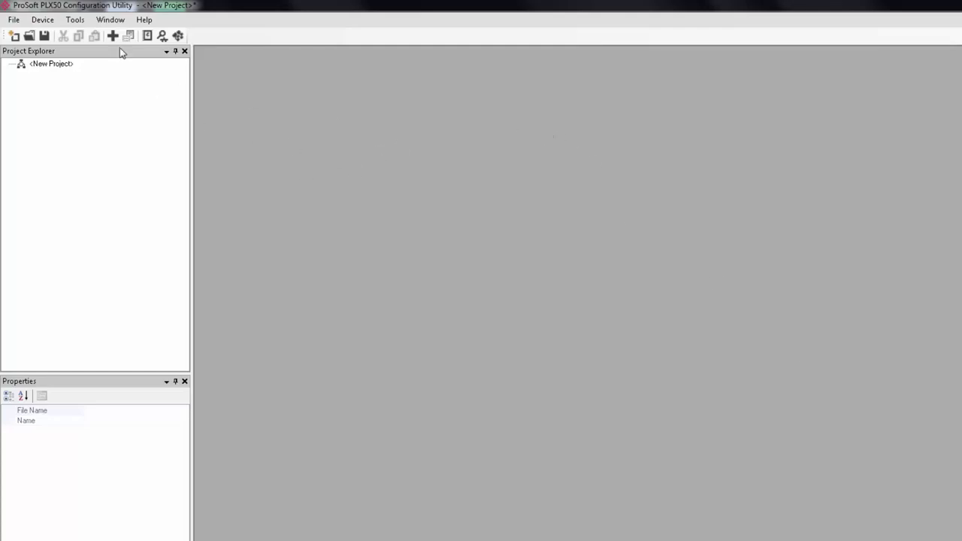
{"action": "left_click", "coordinate": [75, 20]}
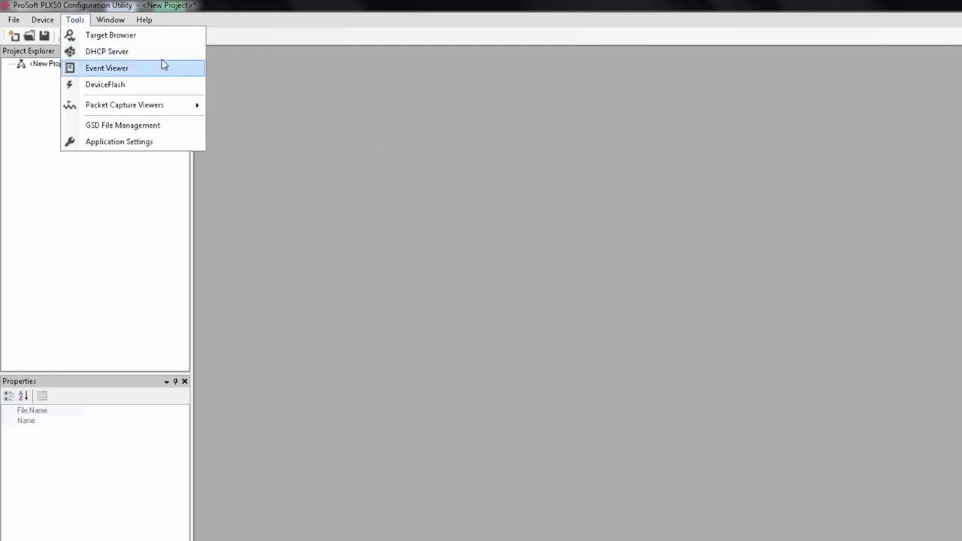
{"action": "left_click", "coordinate": [235, 30]}
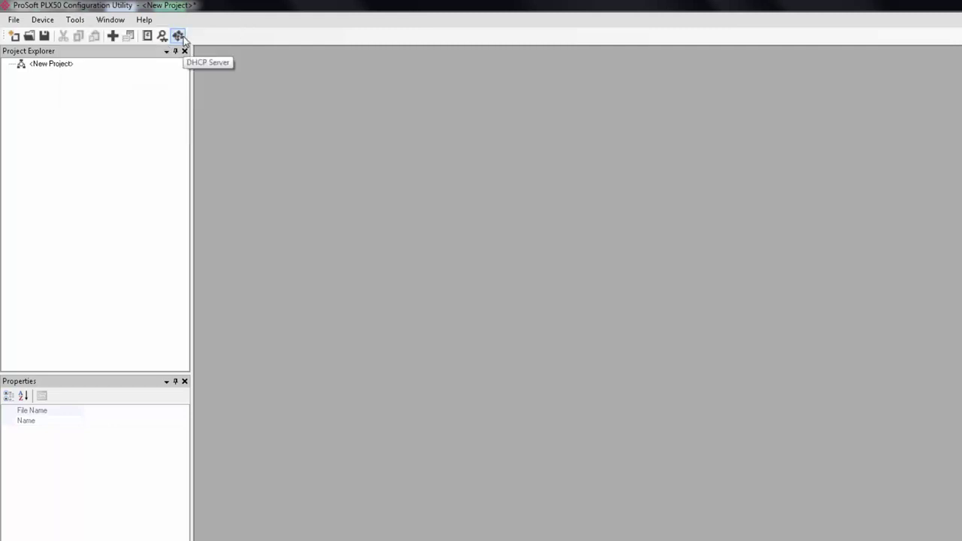
{"action": "left_click", "coordinate": [178, 36]}
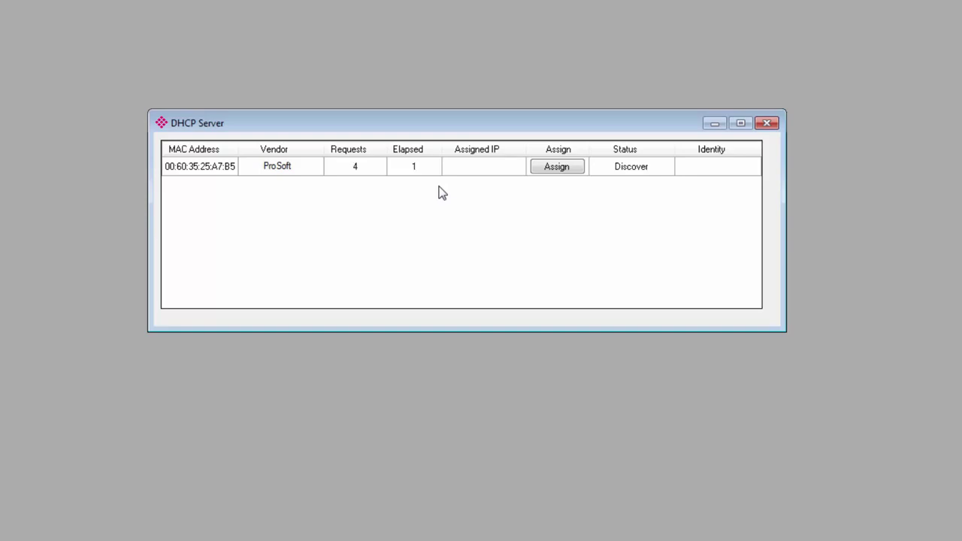
- Assign 192.168.0.44 to the detected ProSoft device with static addressing enabled, and close the DHCP server
{"action": "left_click", "coordinate": [564, 169]}
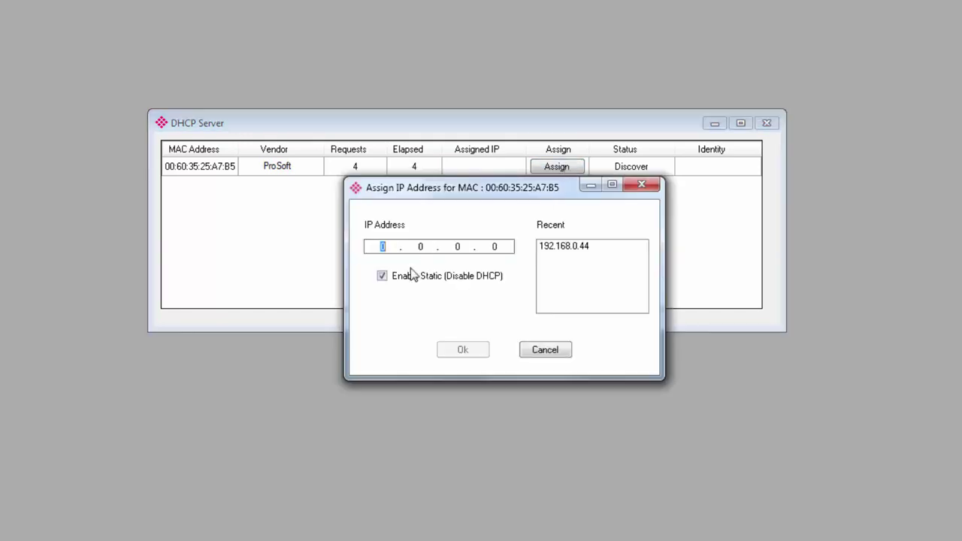
{"action": "left_click", "coordinate": [553, 250]}
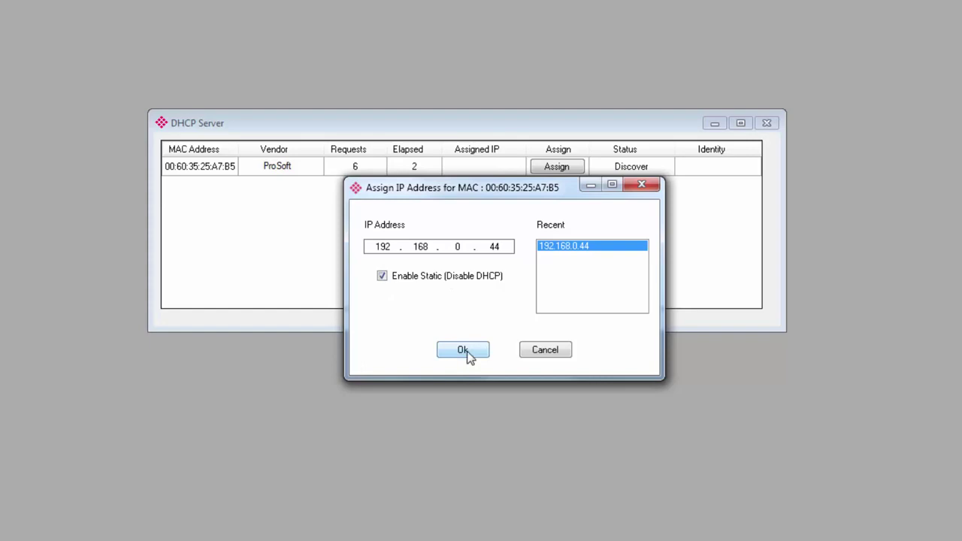
{"action": "left_click", "coordinate": [384, 277]}
{"action": "left_click", "coordinate": [381, 277]}
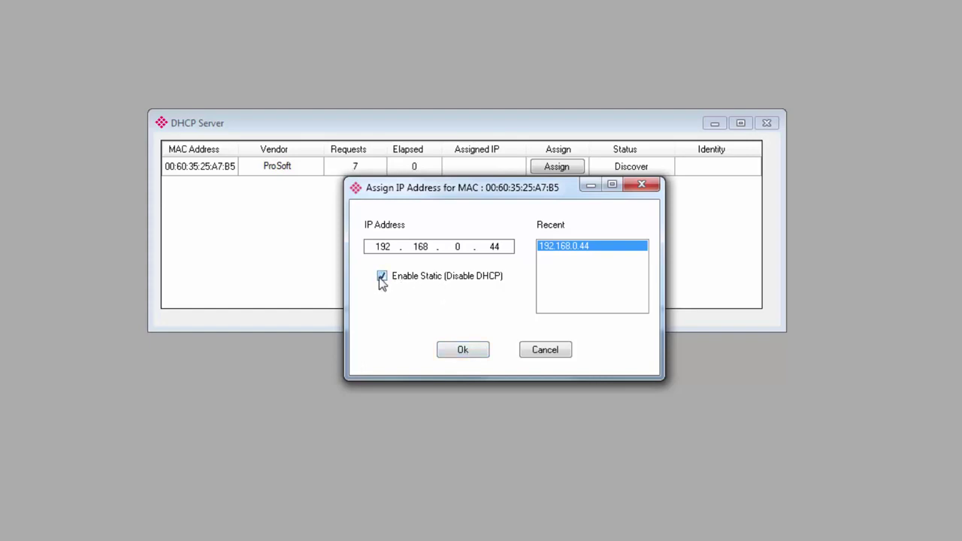
{"action": "left_click", "coordinate": [481, 358]}
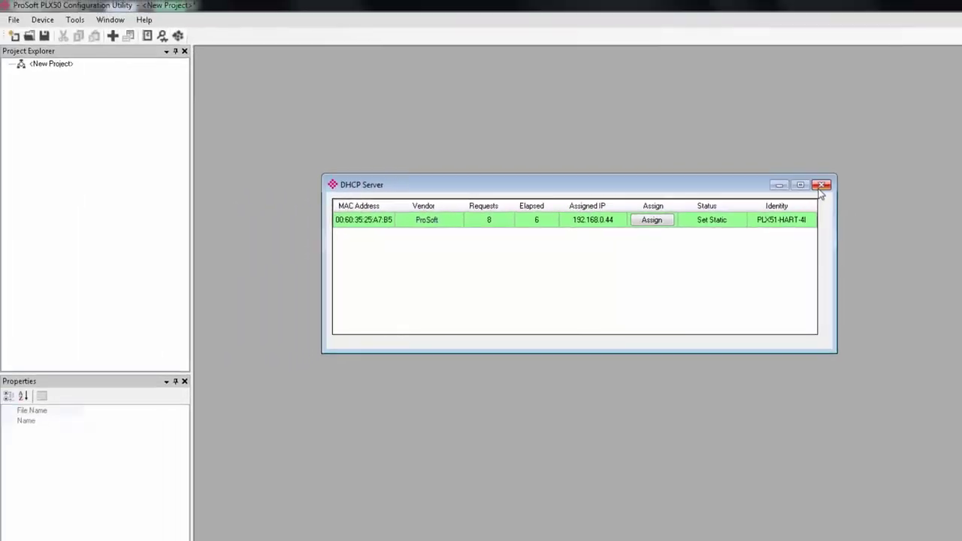
{"action": "left_click", "coordinate": [821, 188]}
- Add a PLX51-HART-4I four-channel input module to the new project
{"action": "left_click", "coordinate": [59, 68]}
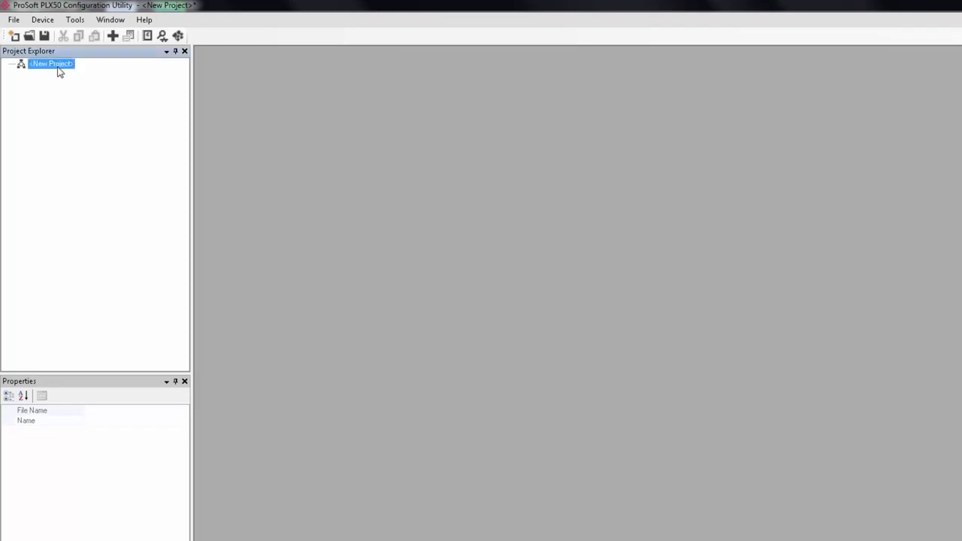
{"action": "right_click", "coordinate": [60, 70]}
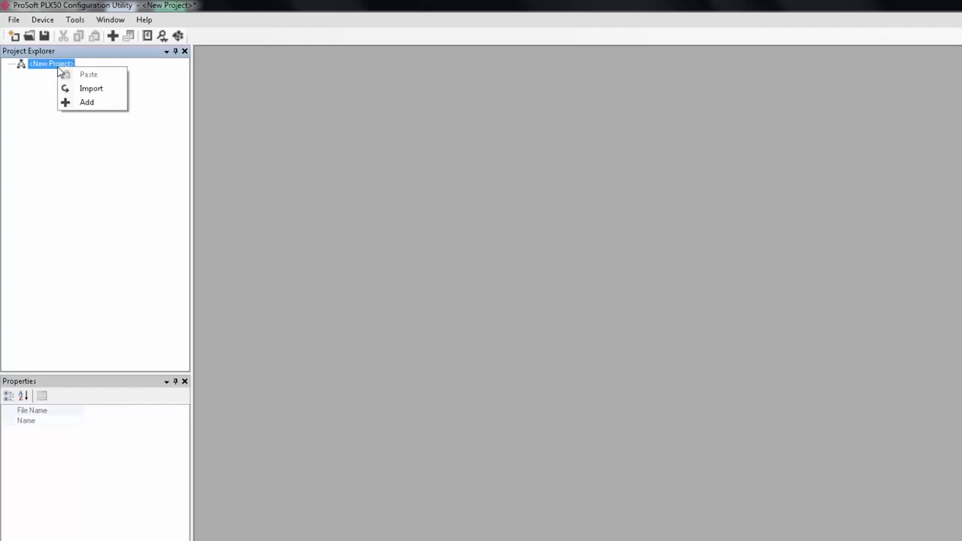
{"action": "left_click", "coordinate": [85, 103]}
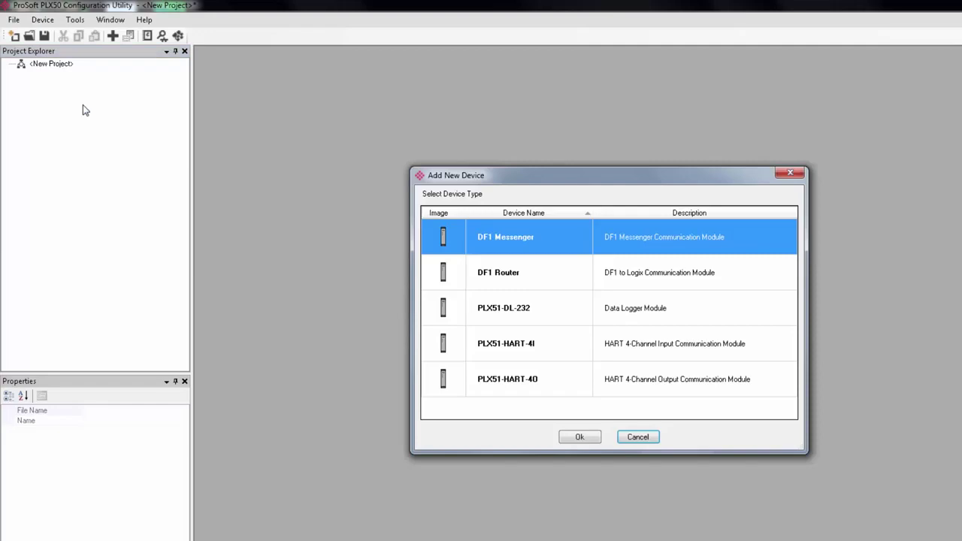
{"action": "left_click", "coordinate": [510, 348]}
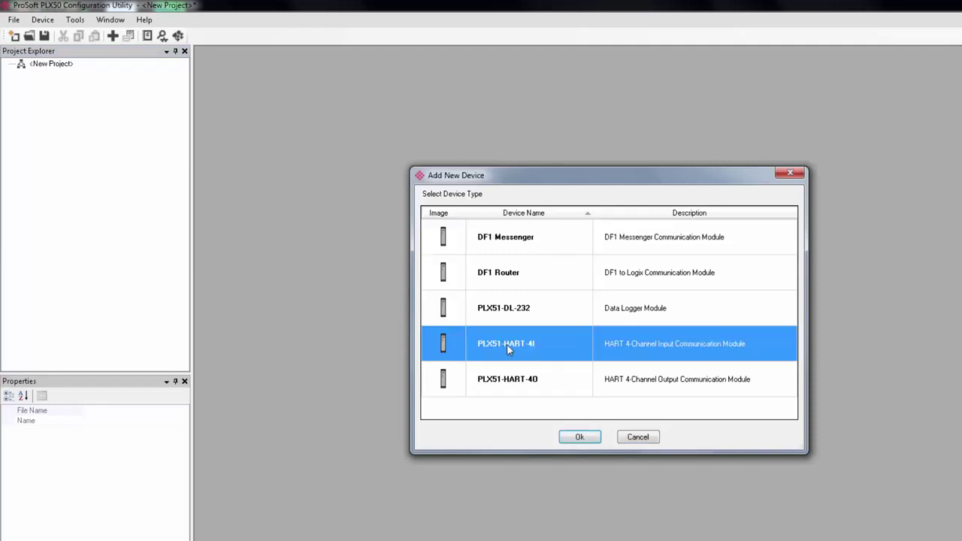
{"action": "left_click", "coordinate": [577, 439]}
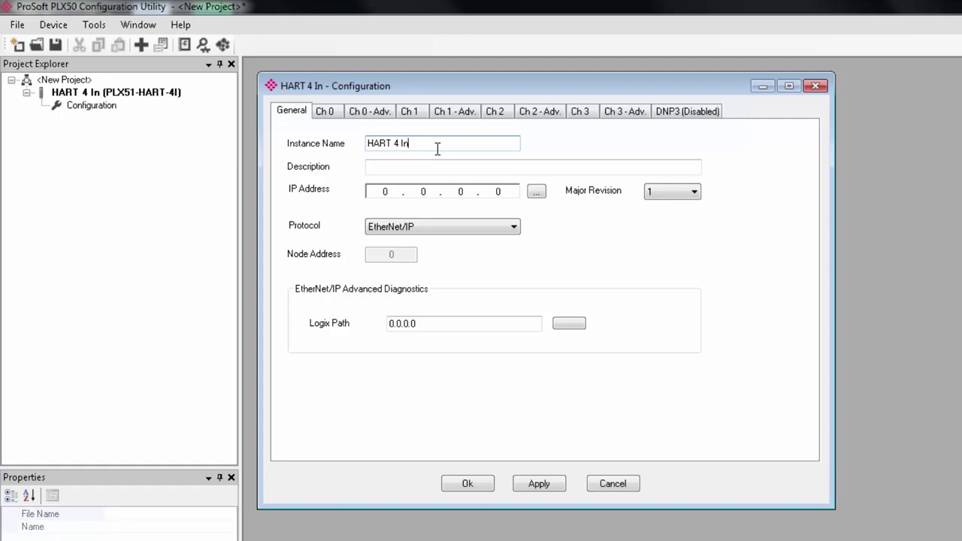
- Set the HART 4 In module's IP address to 192.168.0.44 by picking the PLX51-HART-4I found on the network
{"action": "left_click_drag", "start_coordinate": [429, 145], "coordinate": [355, 143]}
{"action": "left_click", "coordinate": [410, 141]}
{"action": "left_click", "coordinate": [536, 192]}
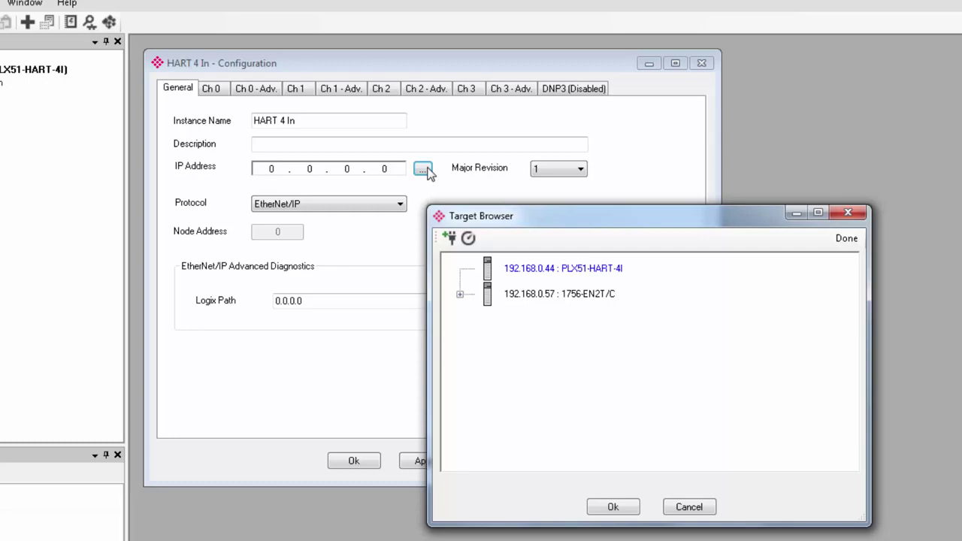
{"action": "left_click", "coordinate": [548, 273]}
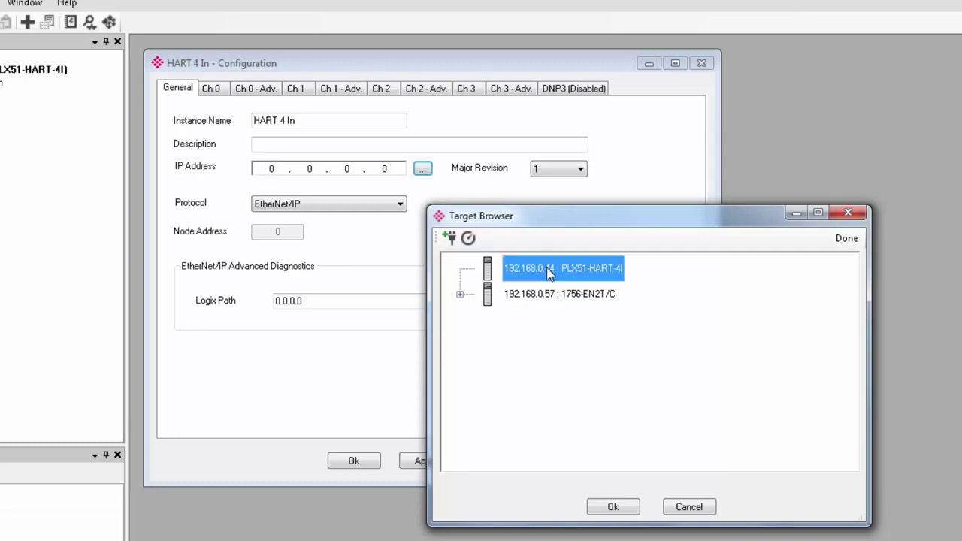
{"action": "left_click", "coordinate": [618, 508]}
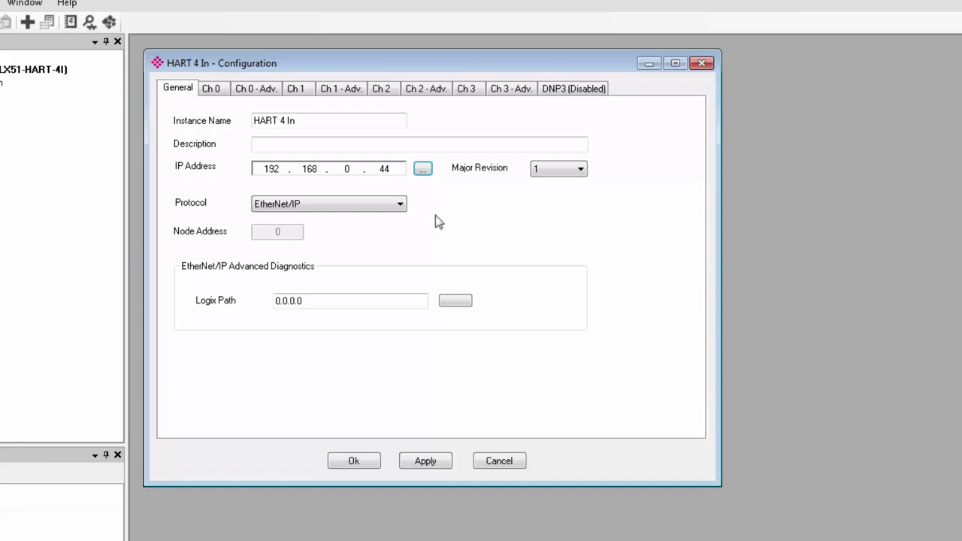
- Select the EtherNet/IP protocol and set the Logix path to the 1756-L61/B controller in slot 00 under 192.168.0.57
{"action": "left_click", "coordinate": [399, 213]}
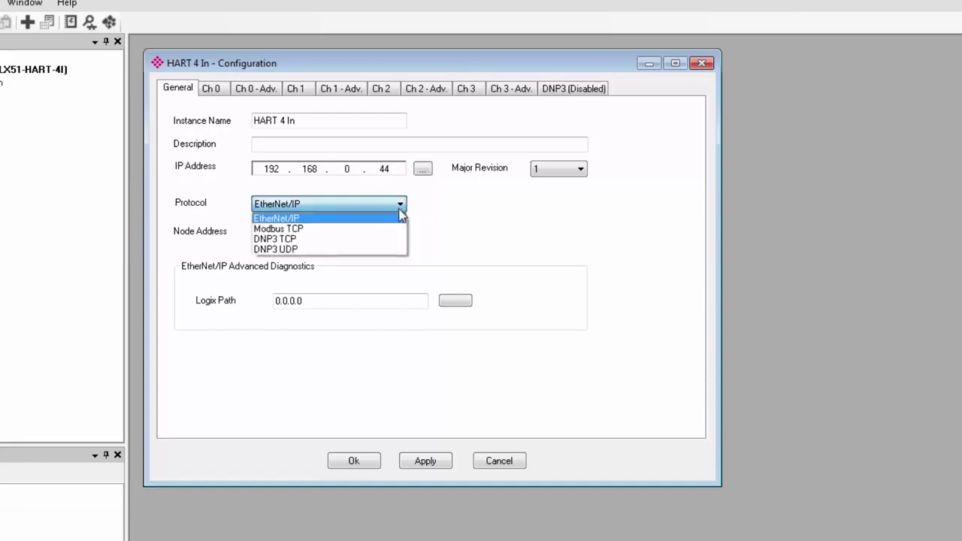
{"action": "left_click", "coordinate": [383, 217]}
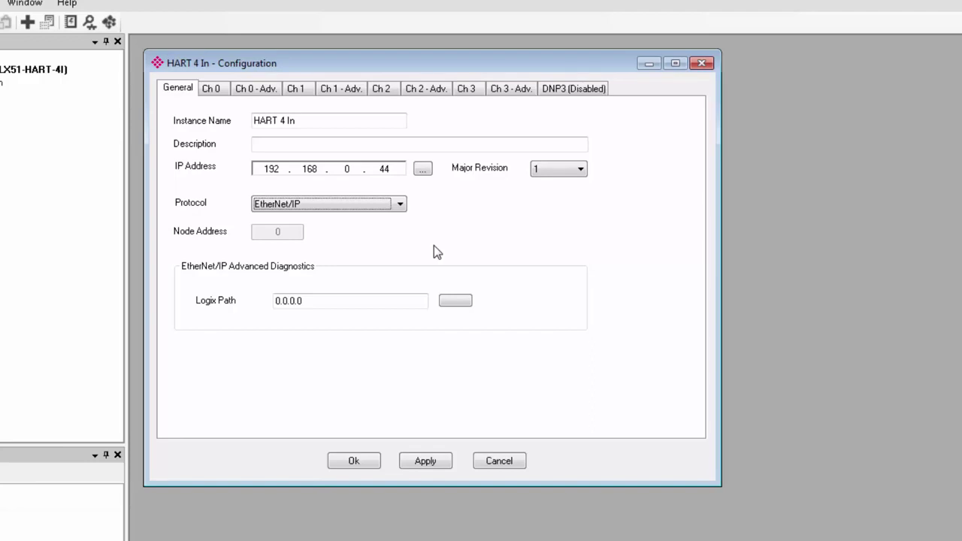
{"action": "left_click", "coordinate": [453, 302]}
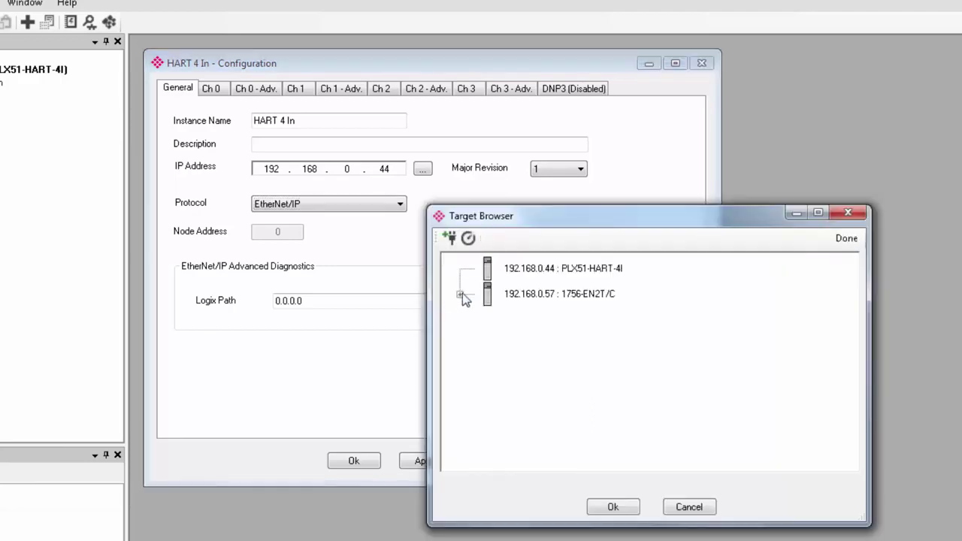
{"action": "left_click", "coordinate": [461, 294]}
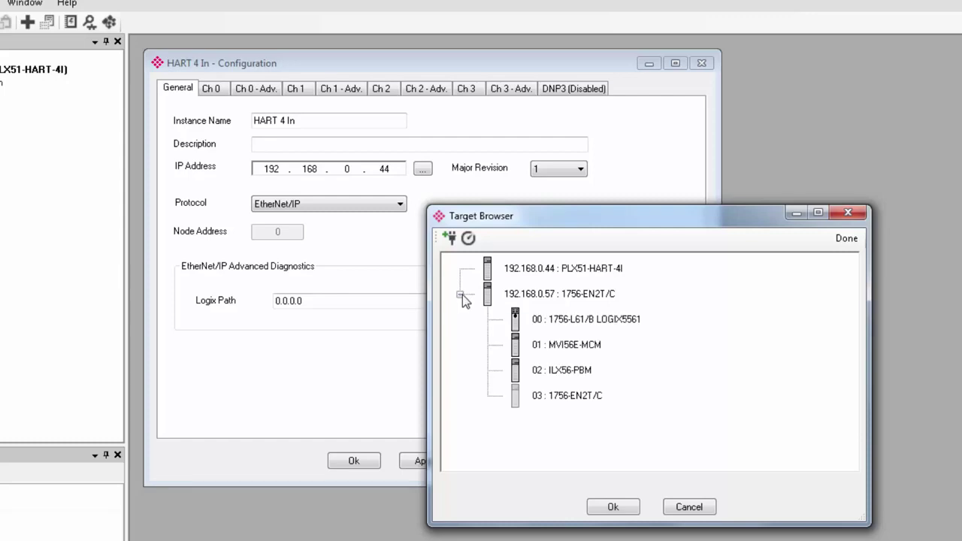
{"action": "left_click", "coordinate": [576, 323]}
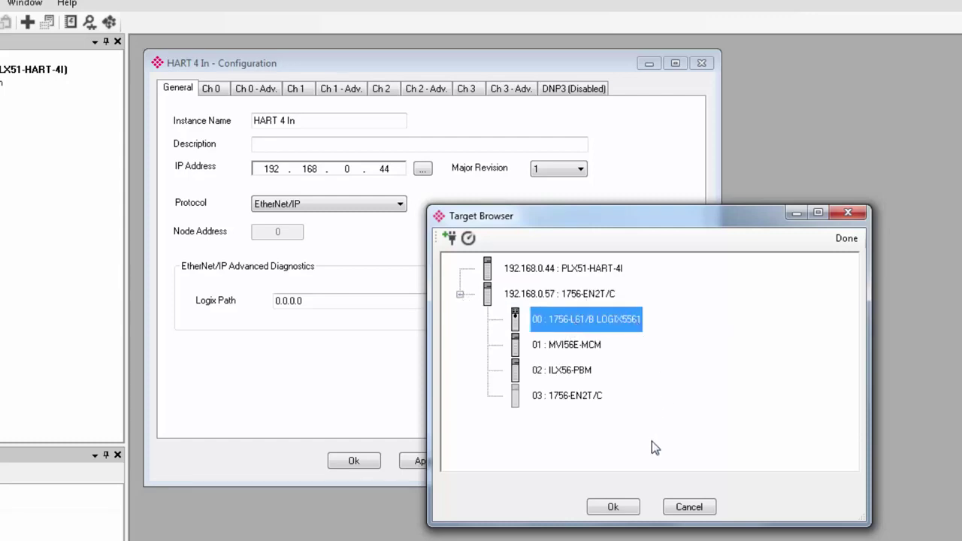
{"action": "left_click", "coordinate": [618, 508]}
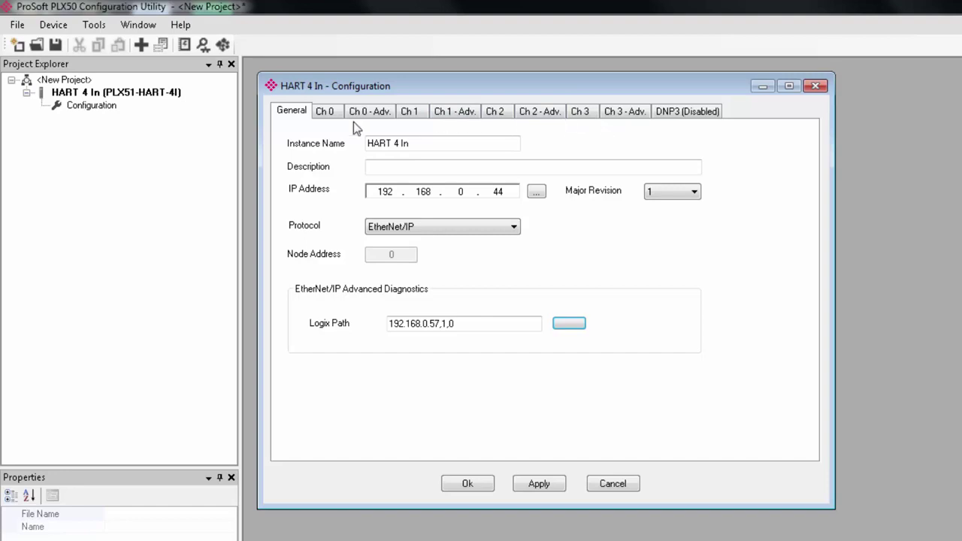
- Configure channel 0 with the 4-20 mA range, HART communication enabled and a PV update rate of 1 second
{"action": "left_click", "coordinate": [326, 117]}
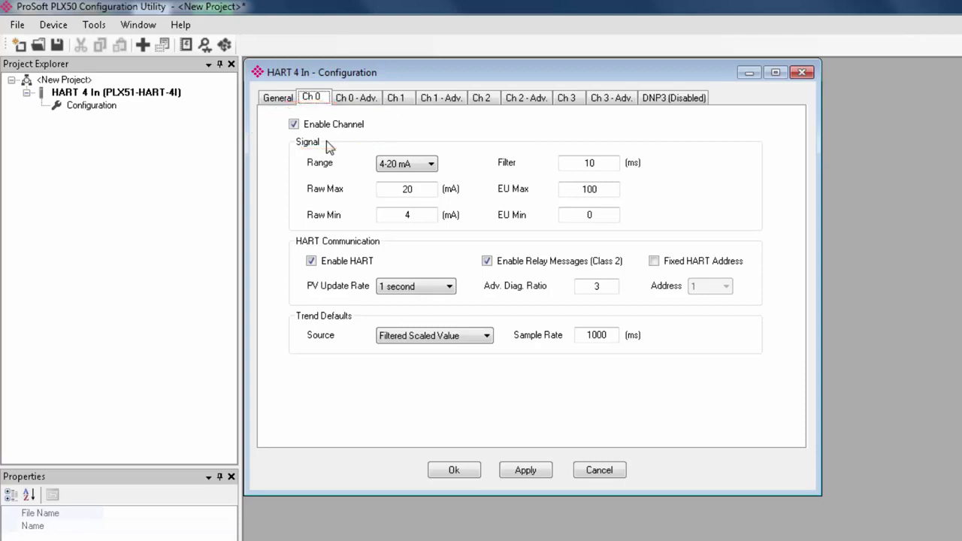
{"action": "left_click", "coordinate": [425, 163]}
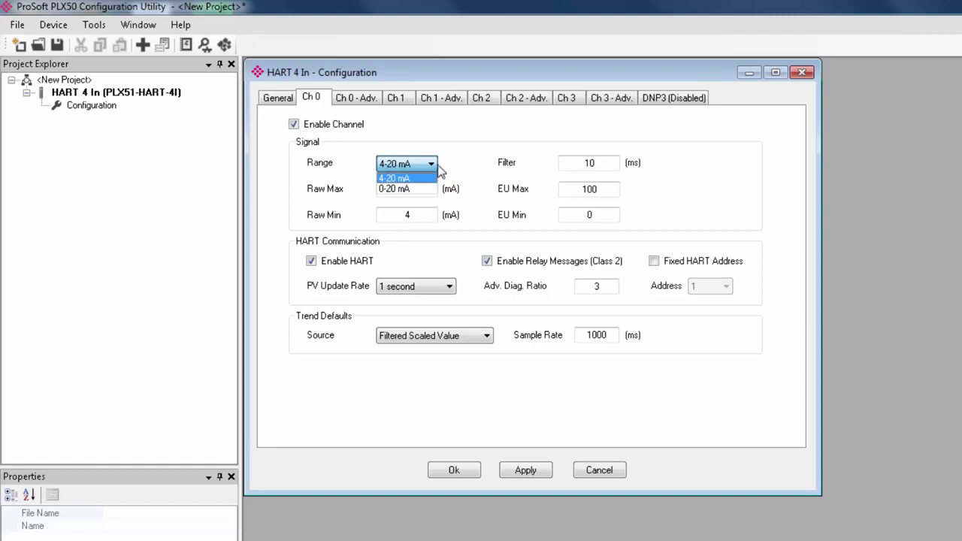
{"action": "left_click", "coordinate": [461, 158]}
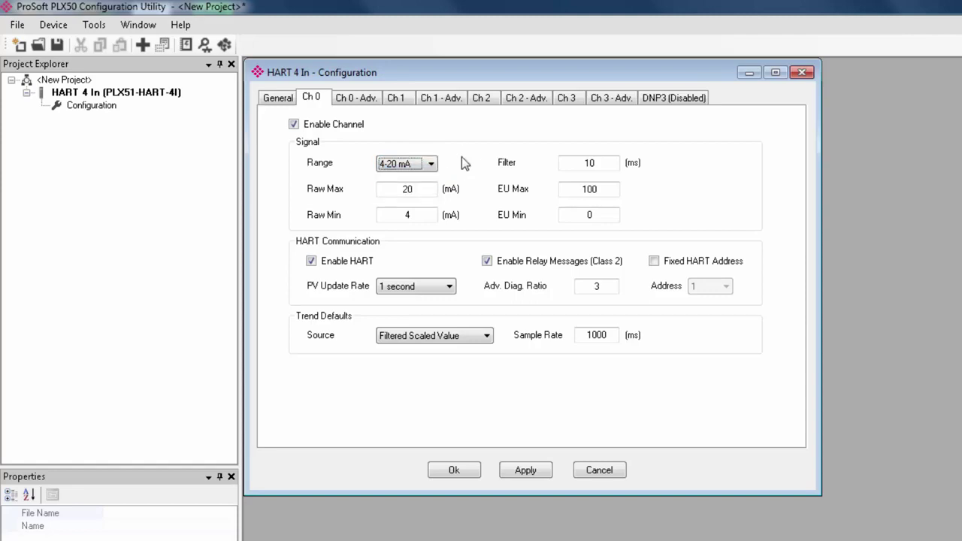
{"action": "left_click", "coordinate": [311, 261]}
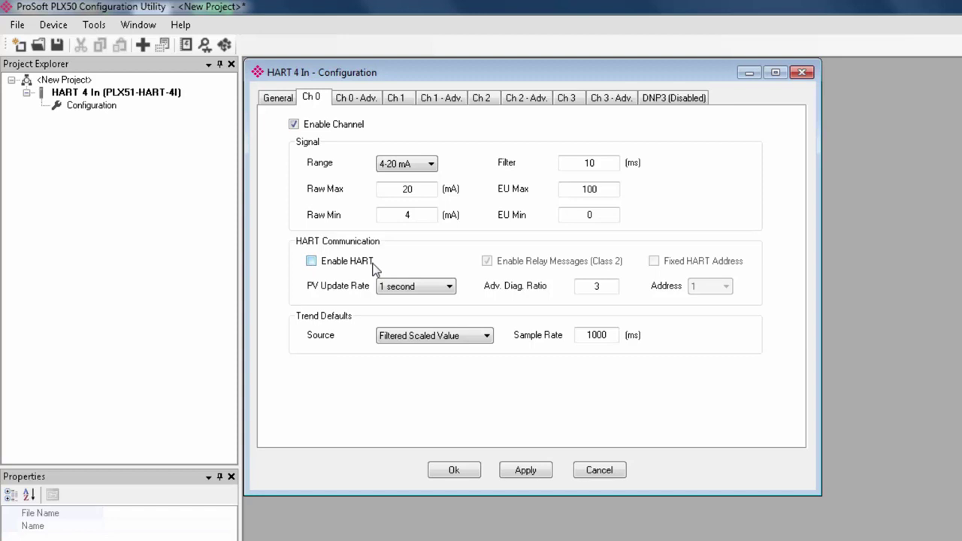
{"action": "left_click", "coordinate": [320, 263]}
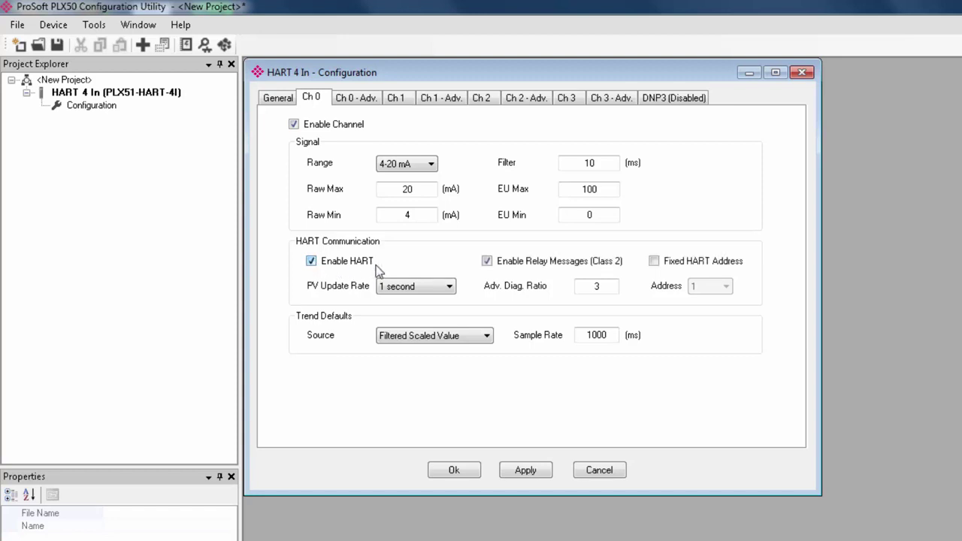
{"action": "left_click", "coordinate": [421, 192]}
{"action": "left_click", "coordinate": [426, 216]}
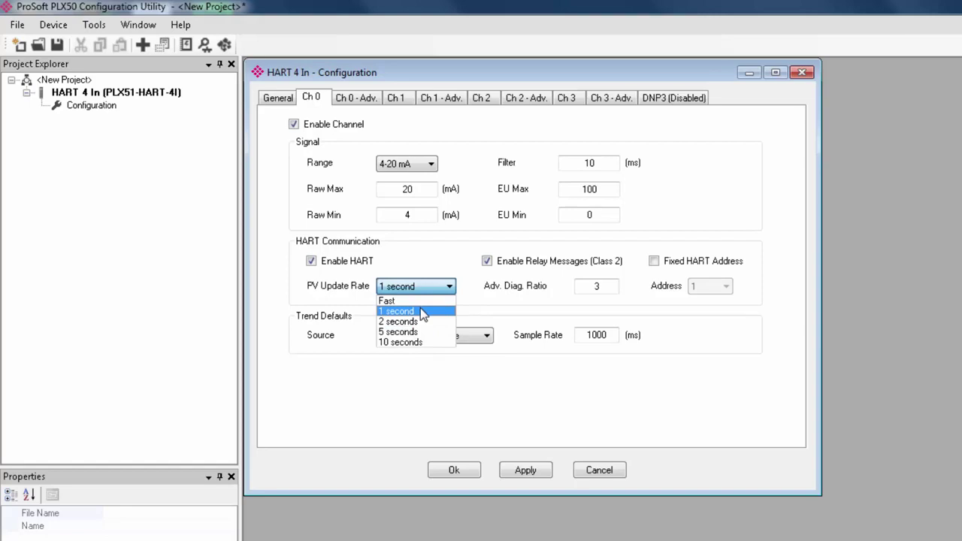
{"action": "left_click", "coordinate": [420, 310]}
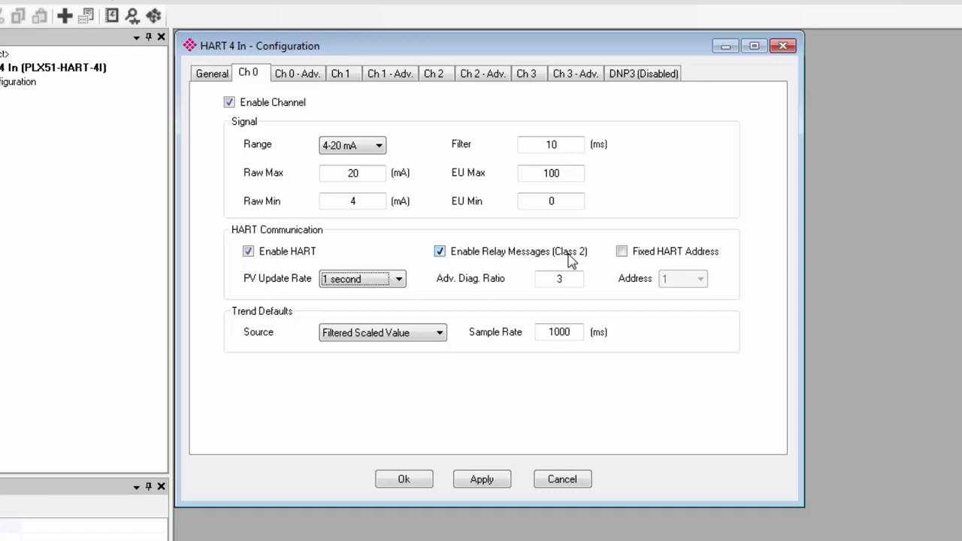
- Examine channel 0's fixed HART address option and the available default trend sources
{"action": "left_click", "coordinate": [622, 252]}
{"action": "left_click", "coordinate": [699, 279]}
{"action": "left_click", "coordinate": [700, 279]}
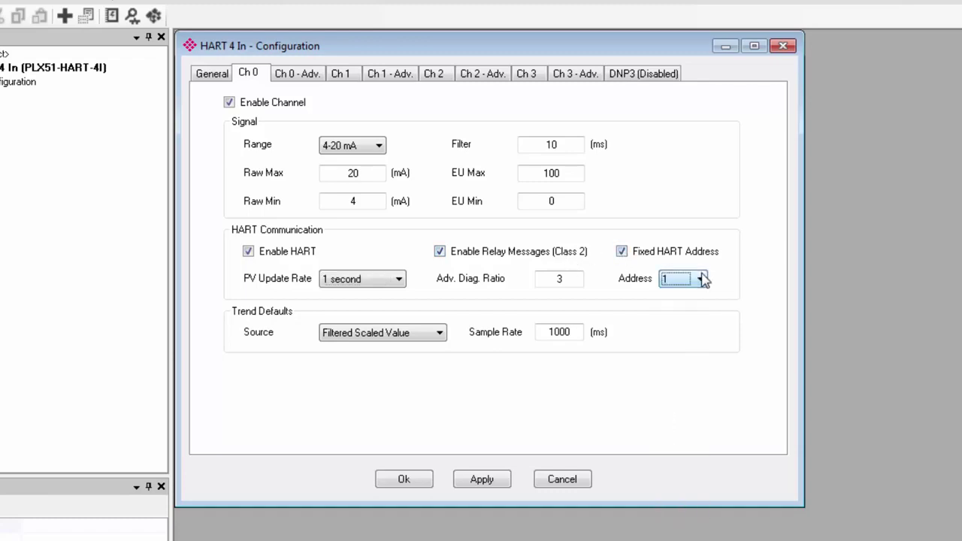
{"action": "left_click", "coordinate": [622, 253]}
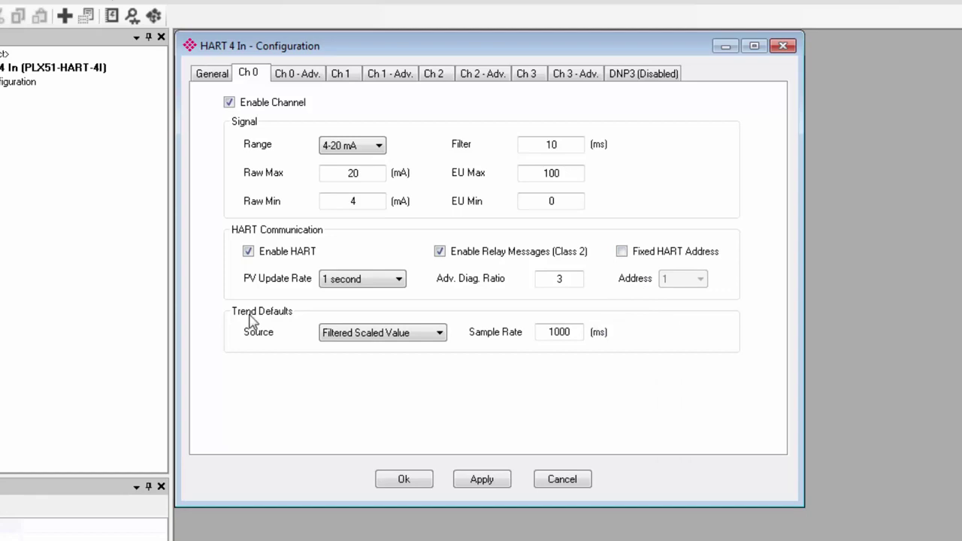
{"action": "left_click", "coordinate": [440, 335]}
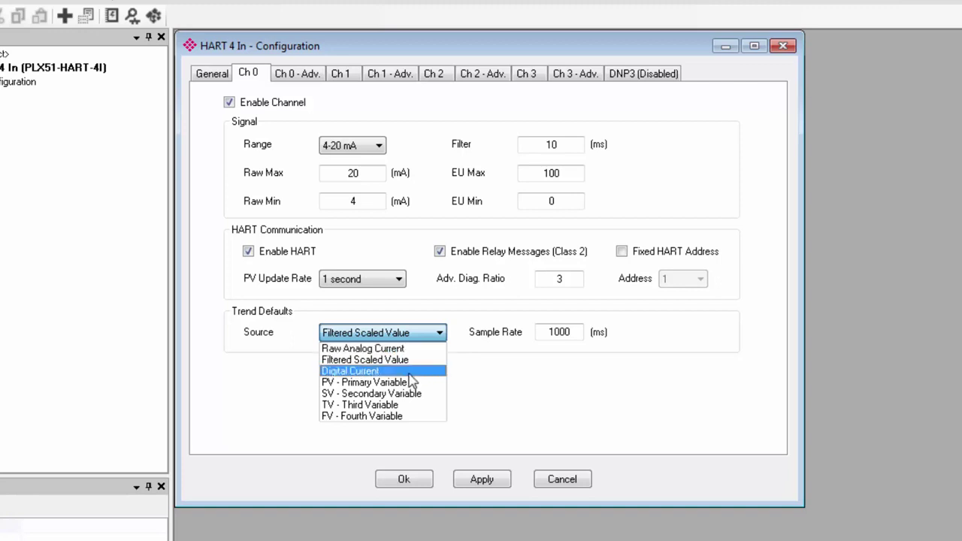
{"action": "left_click", "coordinate": [591, 384]}
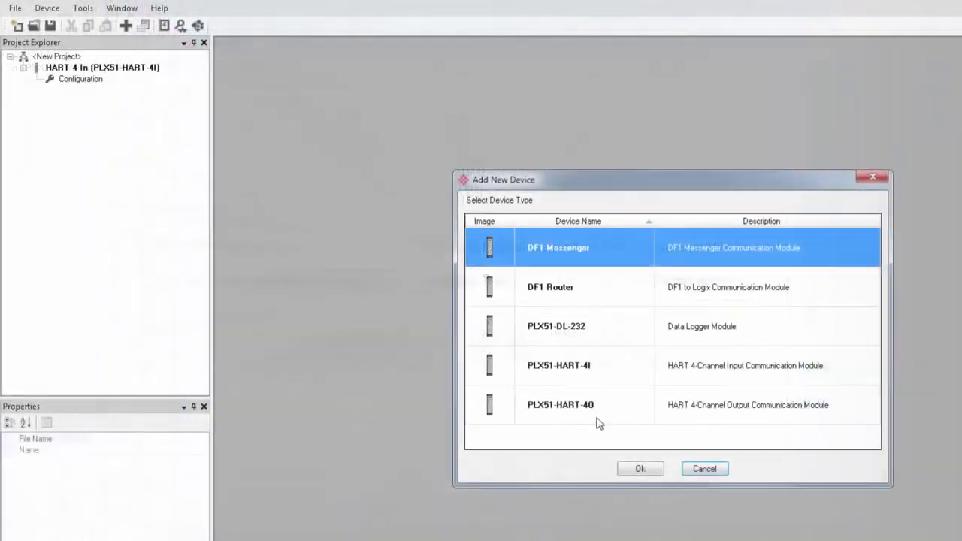
- Add a PLX51-HART-4O four-channel output module to the project
{"action": "left_click", "coordinate": [600, 403]}
{"action": "left_click", "coordinate": [647, 469]}
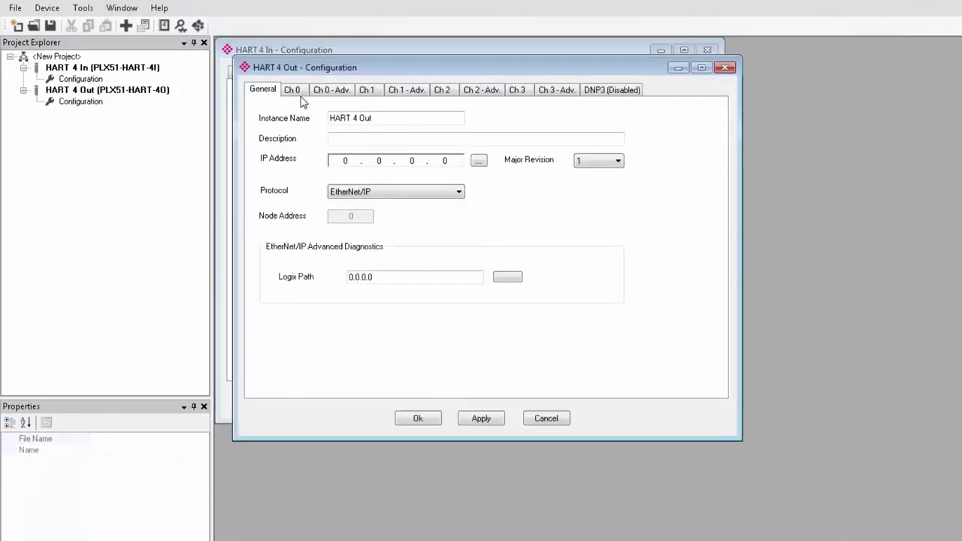
- Try the Prog/Fault Freeze option on the output module's channel 0 and check the available protocols, keeping EtherNet/IP
{"action": "left_click", "coordinate": [294, 91]}
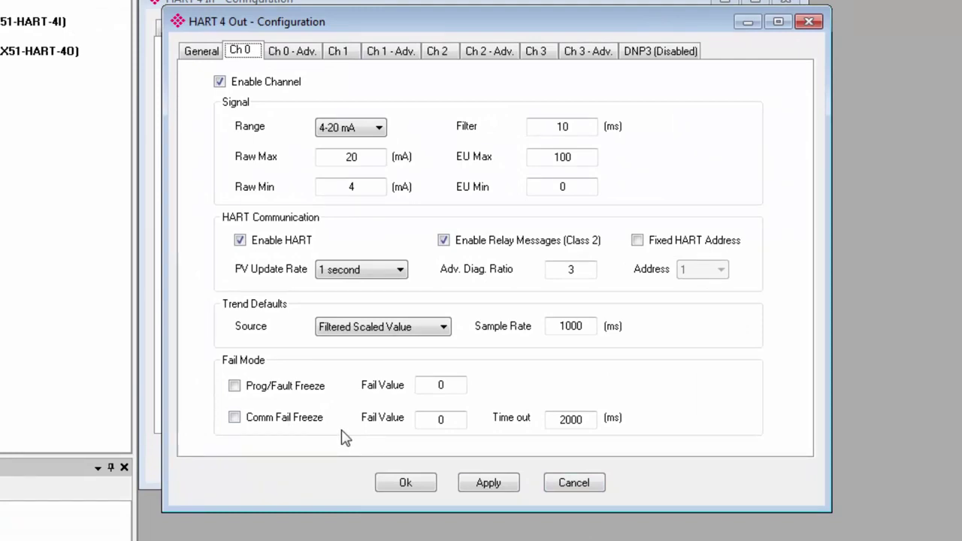
{"action": "left_click", "coordinate": [234, 386]}
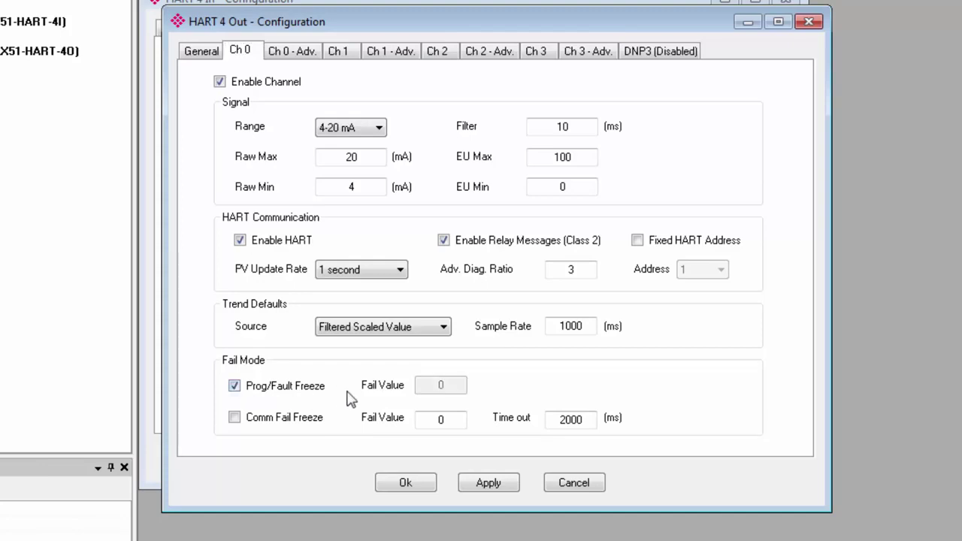
{"action": "left_click", "coordinate": [219, 52]}
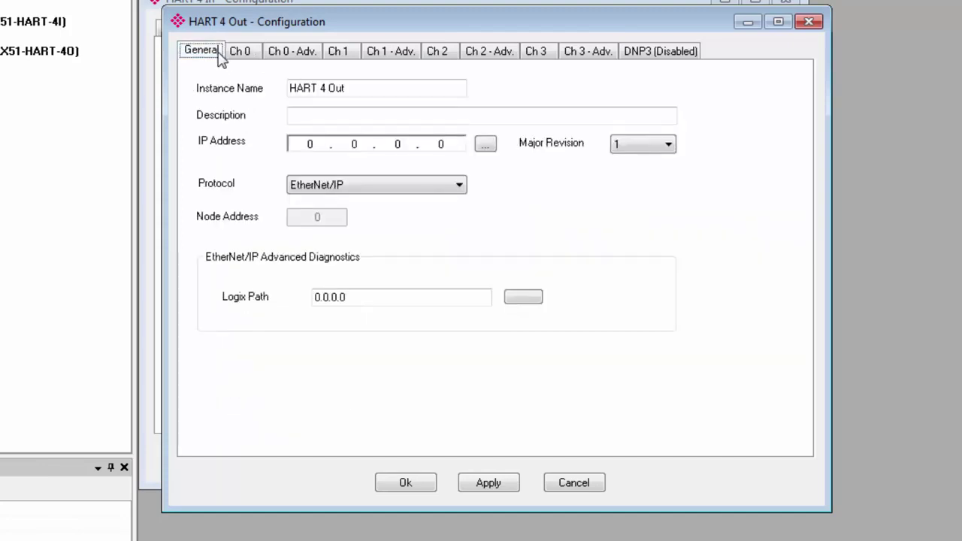
{"action": "left_click", "coordinate": [444, 188]}
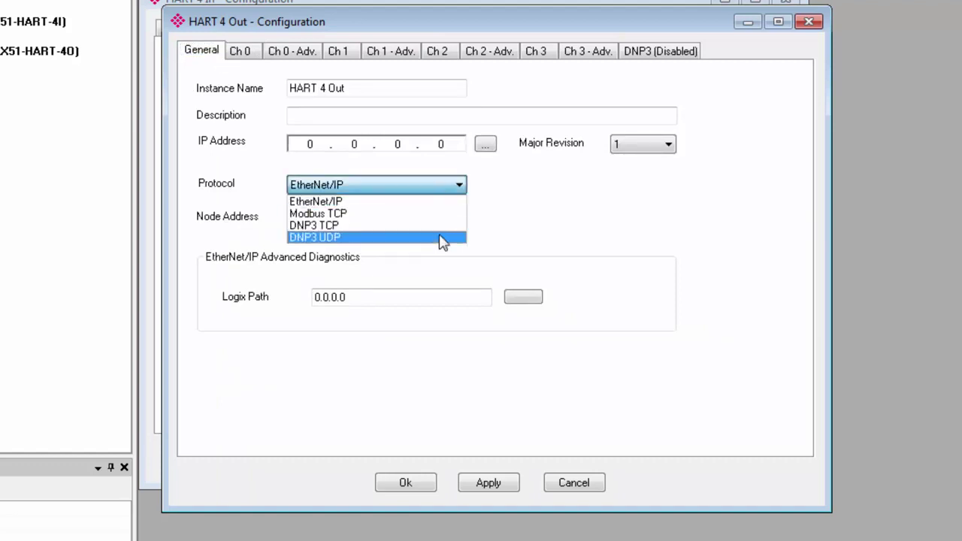
{"action": "left_click", "coordinate": [444, 197]}
{"action": "left_click", "coordinate": [247, 49]}
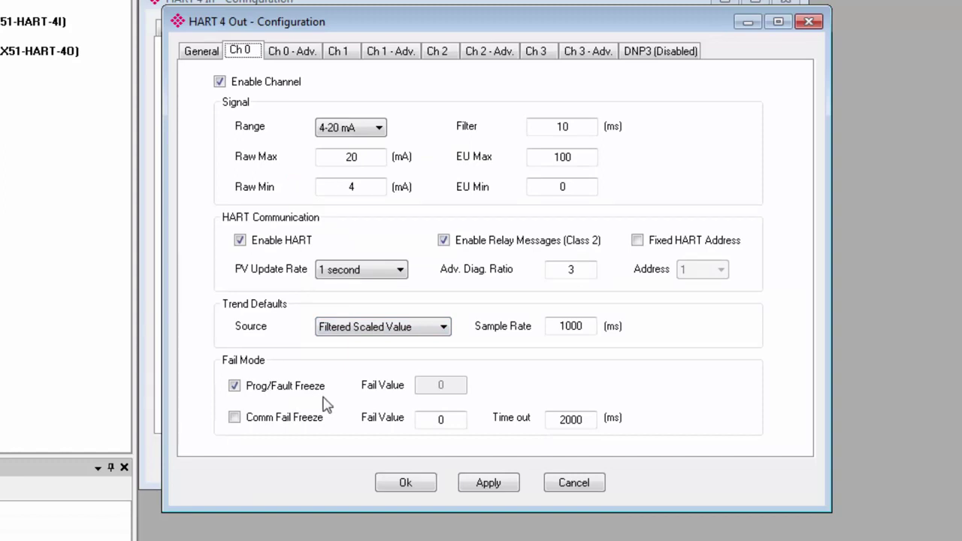
{"action": "left_click", "coordinate": [235, 387]}
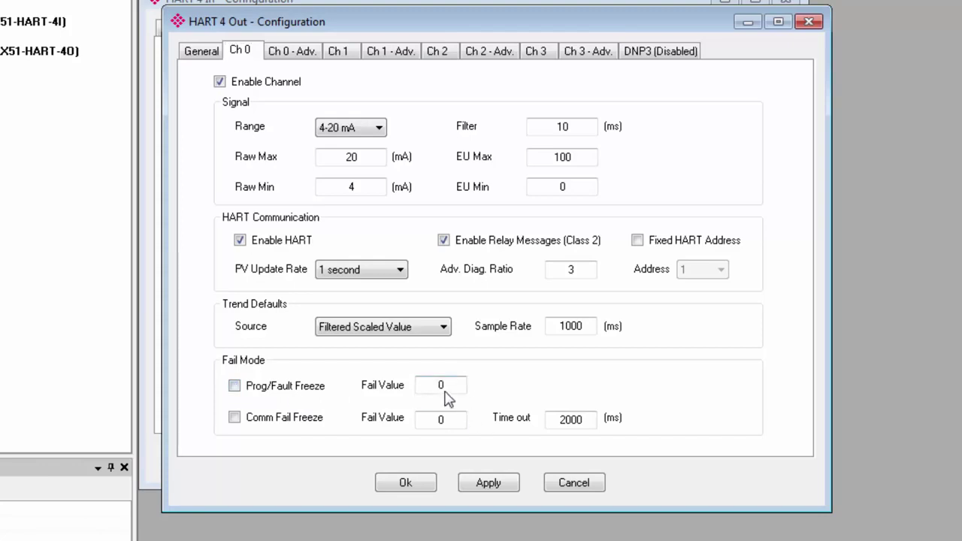
- Examine the output module's channel 0 fail values, Comm Fail Freeze option and communication time-out
{"action": "left_click_drag", "start_coordinate": [457, 385], "coordinate": [417, 386]}
{"action": "left_click", "coordinate": [234, 418]}
{"action": "left_click", "coordinate": [235, 418]}
{"action": "left_click", "coordinate": [447, 423]}
{"action": "left_click_drag", "start_coordinate": [591, 422], "coordinate": [549, 438]}
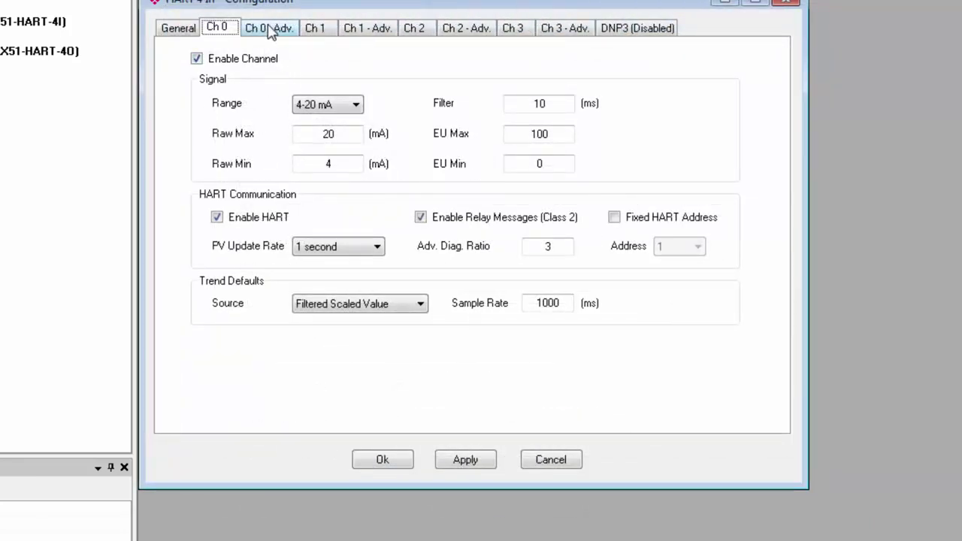
- Import only the Total Operation Time definition of the Metso ND9000H into the HART 4 In channel 0 advanced diagnostics
{"action": "left_click", "coordinate": [272, 34]}
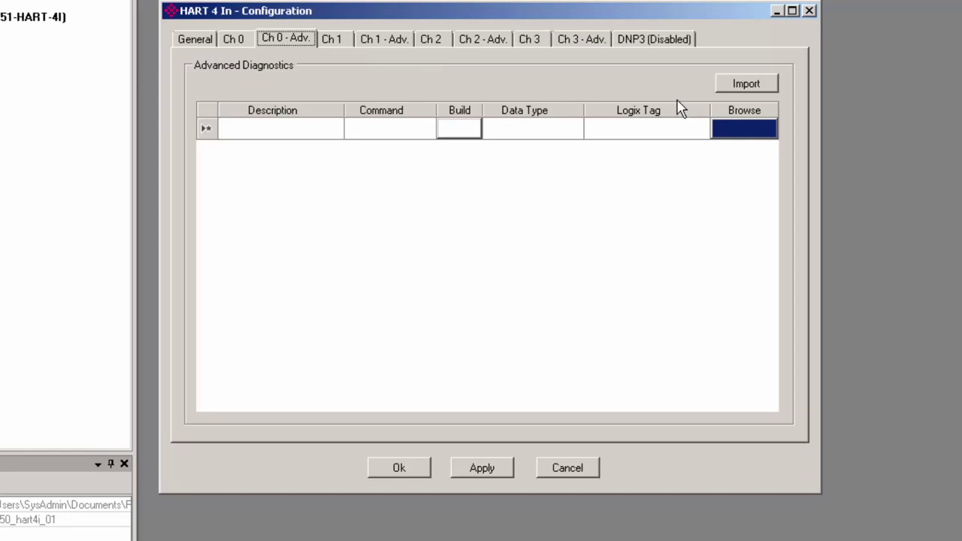
{"action": "left_click", "coordinate": [744, 85]}
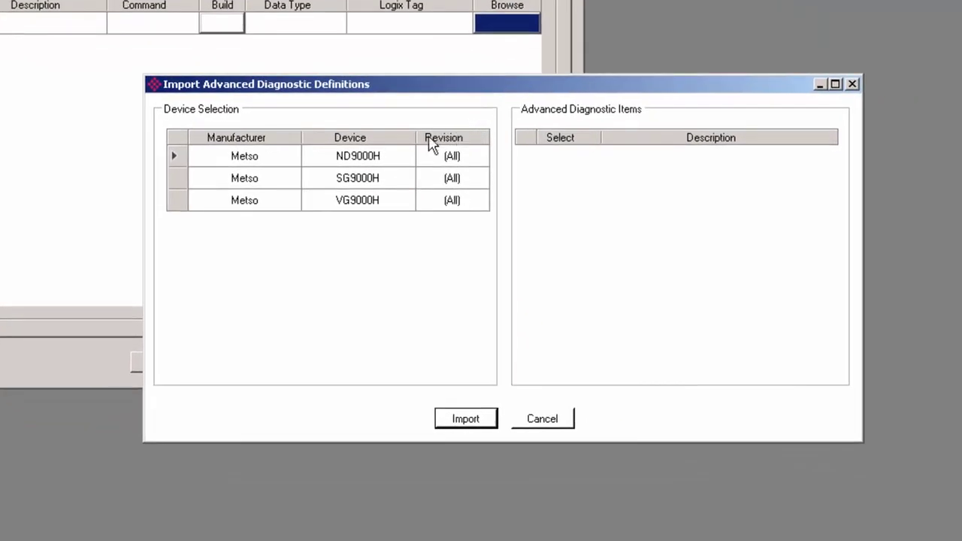
{"action": "left_click", "coordinate": [230, 159]}
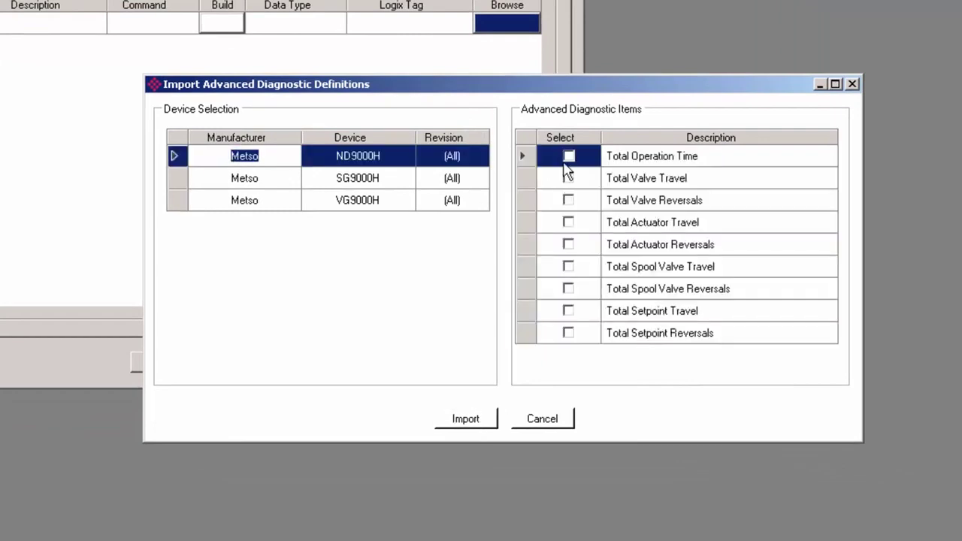
{"action": "left_click", "coordinate": [569, 157]}
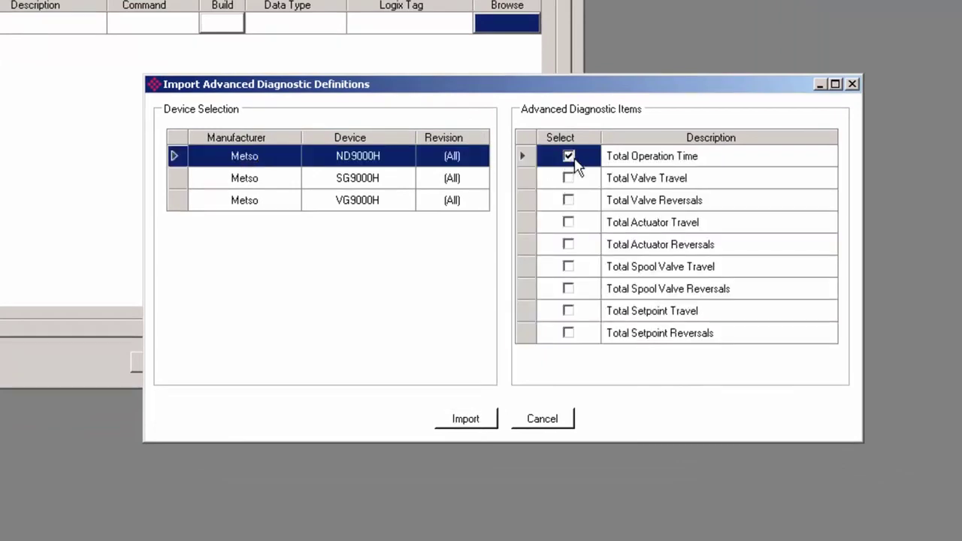
{"action": "left_click", "coordinate": [568, 178]}
{"action": "left_click", "coordinate": [569, 199]}
{"action": "left_click", "coordinate": [569, 222]}
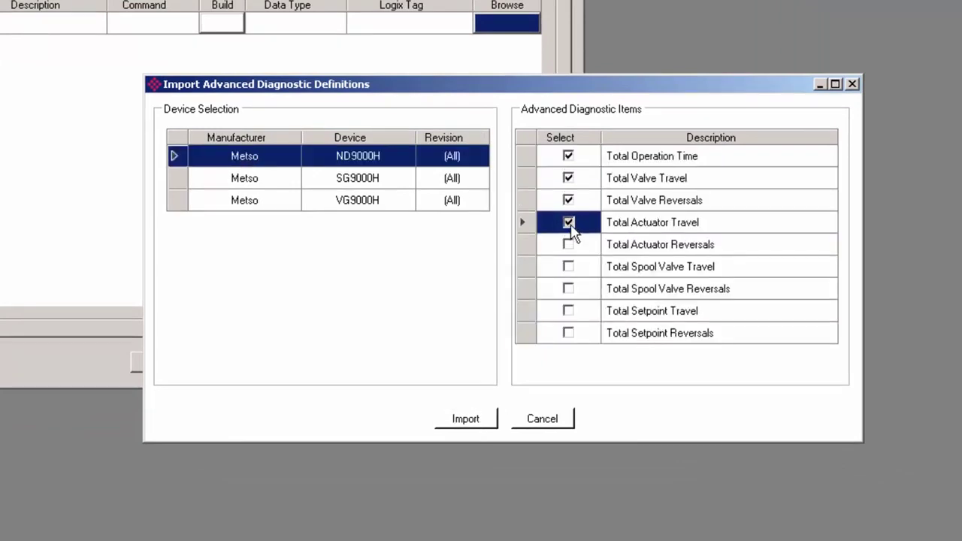
{"action": "left_click", "coordinate": [569, 222]}
{"action": "left_click", "coordinate": [569, 199]}
{"action": "left_click", "coordinate": [569, 178]}
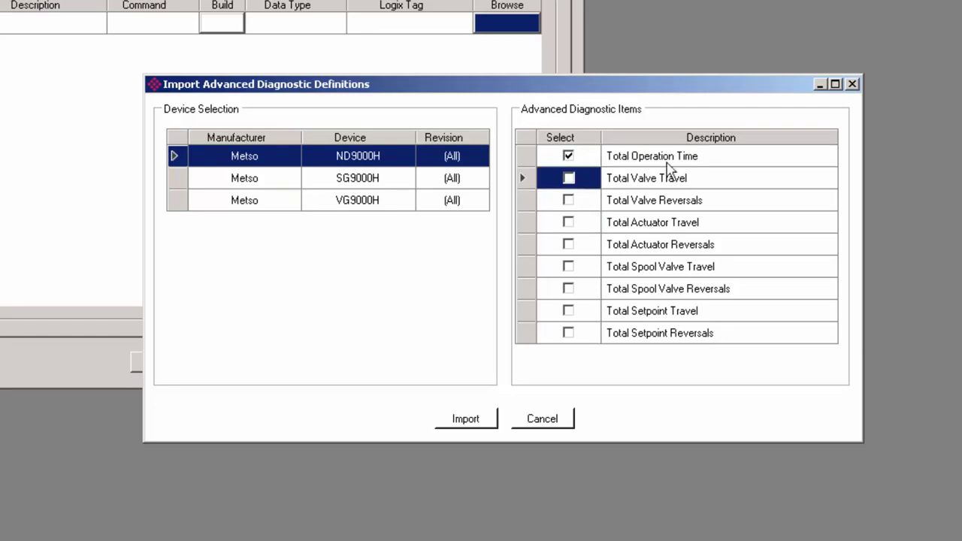
{"action": "left_click", "coordinate": [470, 421]}
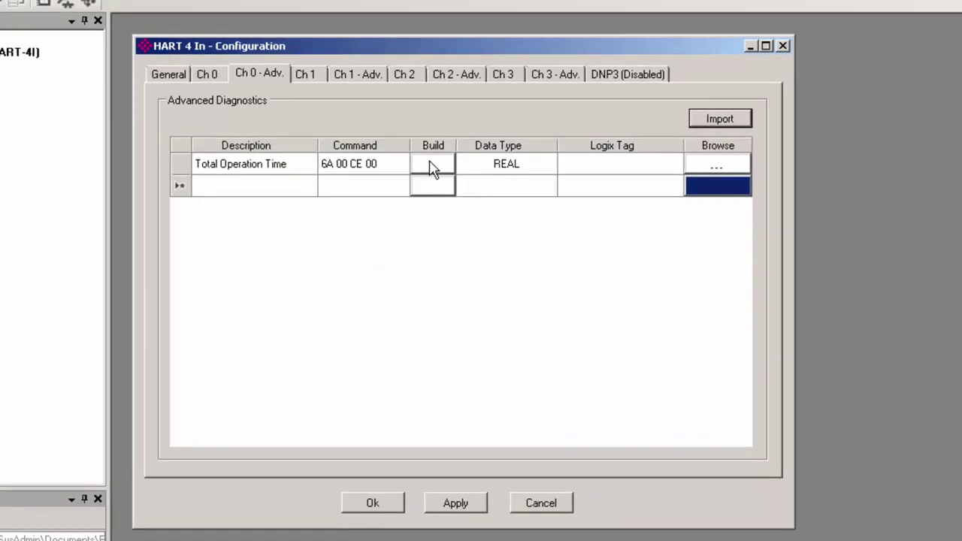
- Define the Total Operation Time diagnostic with HART command 50, result offset 2 and data type REAL
{"action": "left_click", "coordinate": [432, 165]}
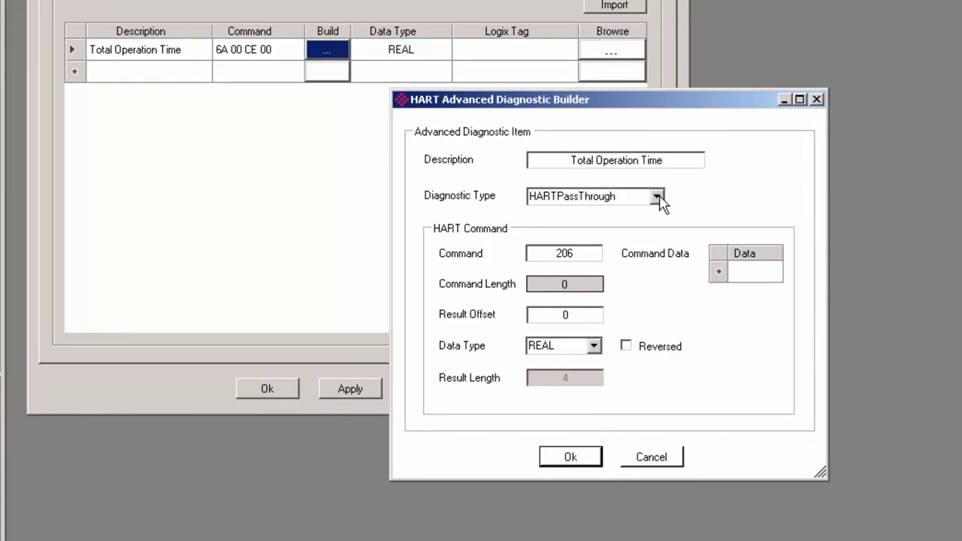
{"action": "double_click", "coordinate": [583, 253]}
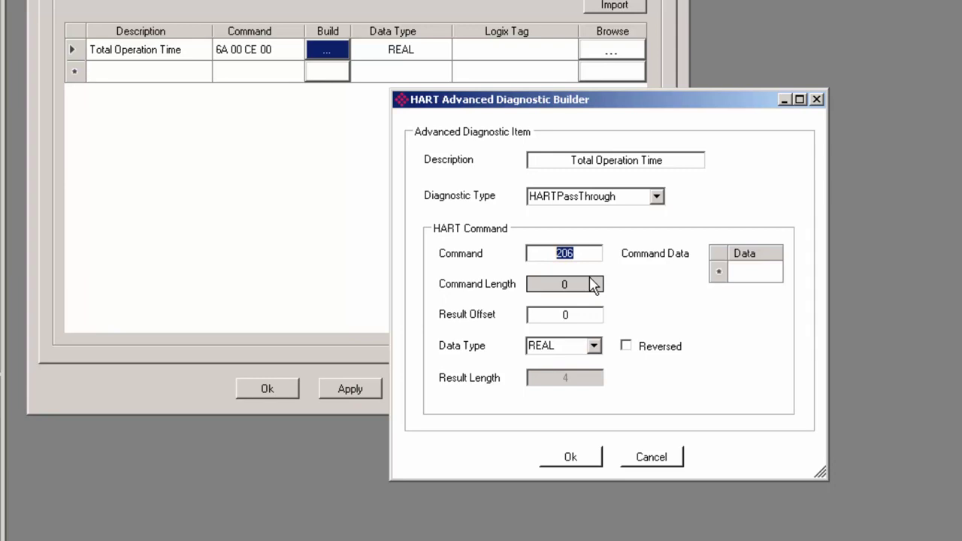
{"action": "type", "text": "50"}
{"action": "double_click", "coordinate": [566, 315]}
{"action": "type", "text": "2"}
{"action": "left_click", "coordinate": [594, 345]}
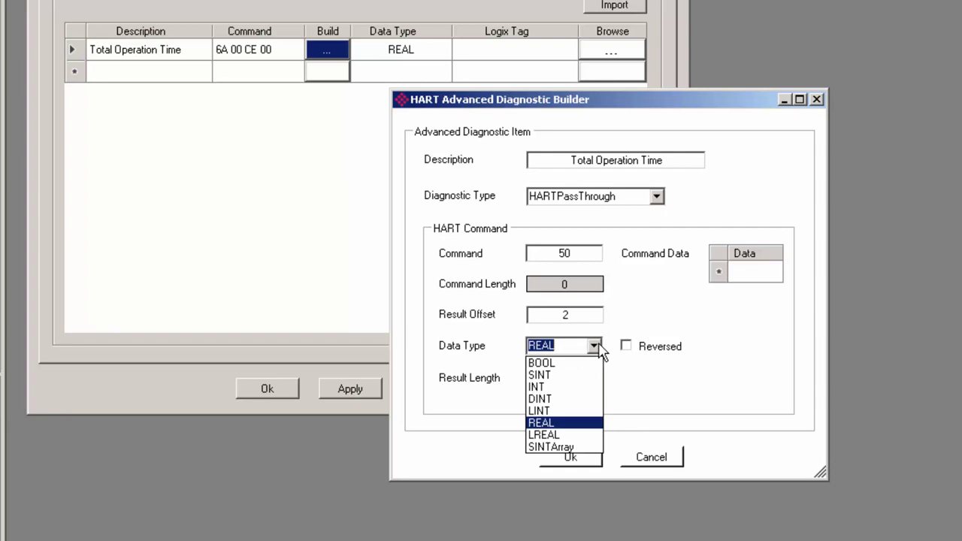
{"action": "left_click", "coordinate": [578, 423]}
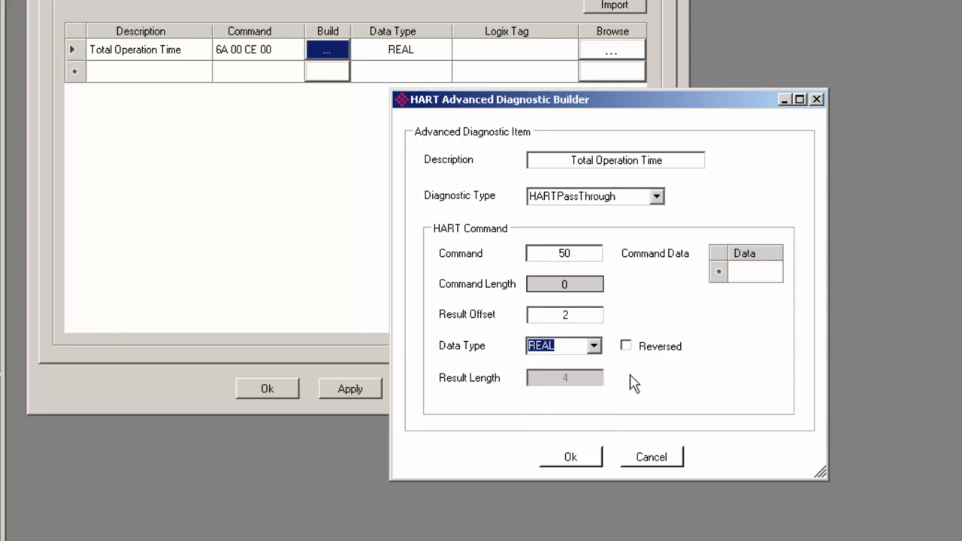
{"action": "left_click", "coordinate": [587, 458]}
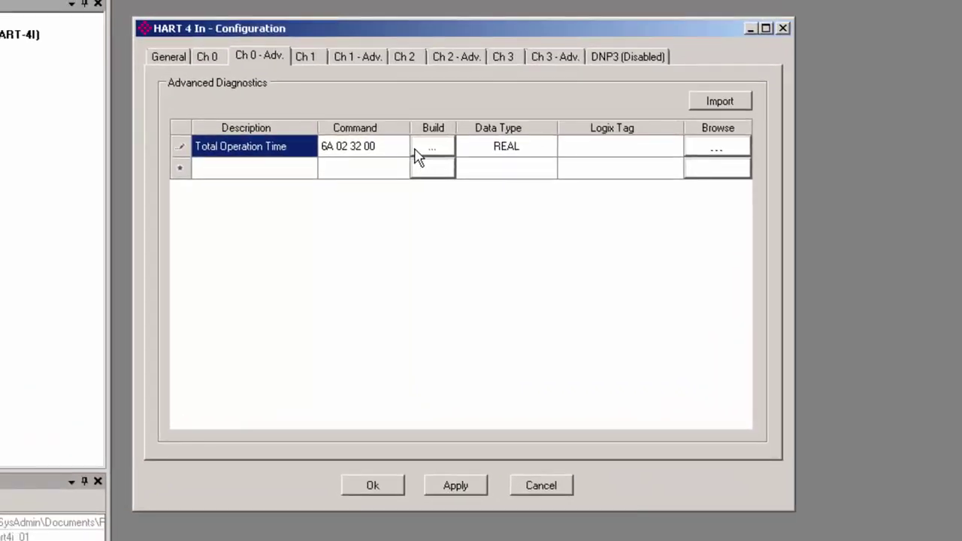
- Create the REAL controller tag Total_Op_Time in the Logix tag editor and assign it to the Total Operation Time diagnostic
{"action": "left_click", "coordinate": [737, 152]}
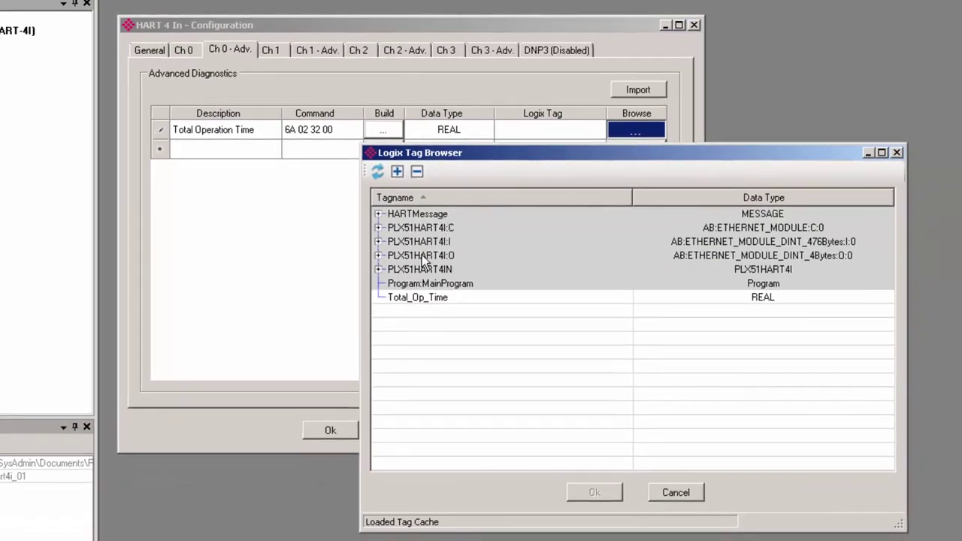
{"action": "left_click", "coordinate": [413, 299]}
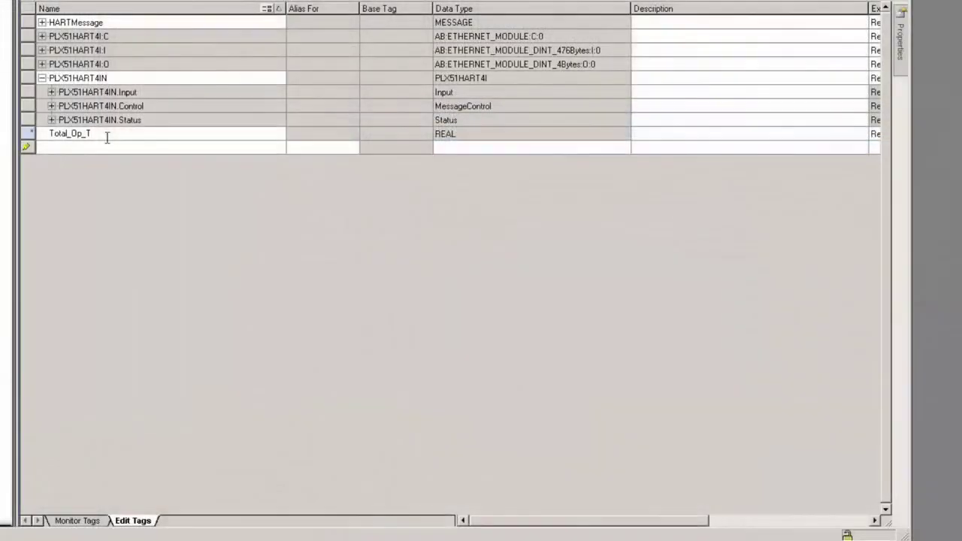
{"action": "type", "text": "ime"}
{"action": "left_click", "coordinate": [484, 136]}
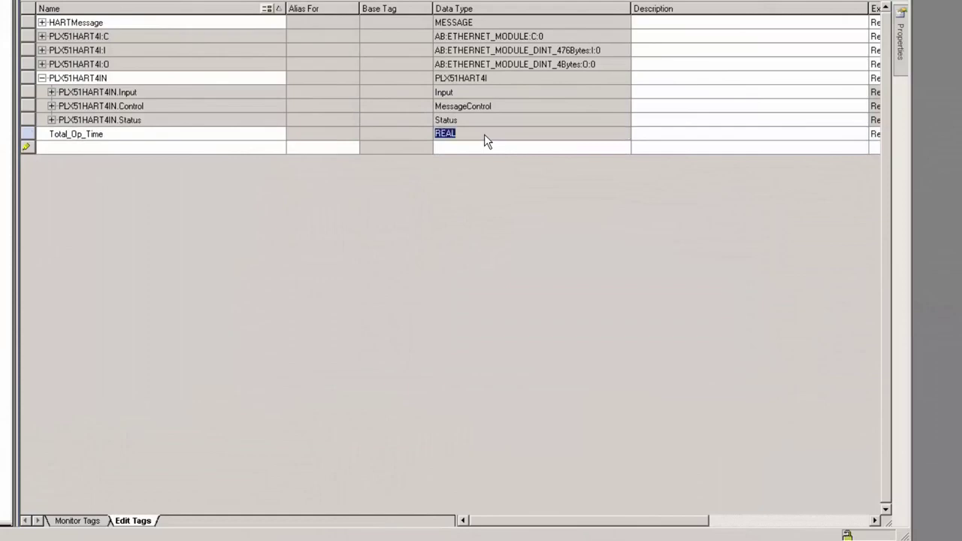
{"action": "left_click", "coordinate": [485, 135]}
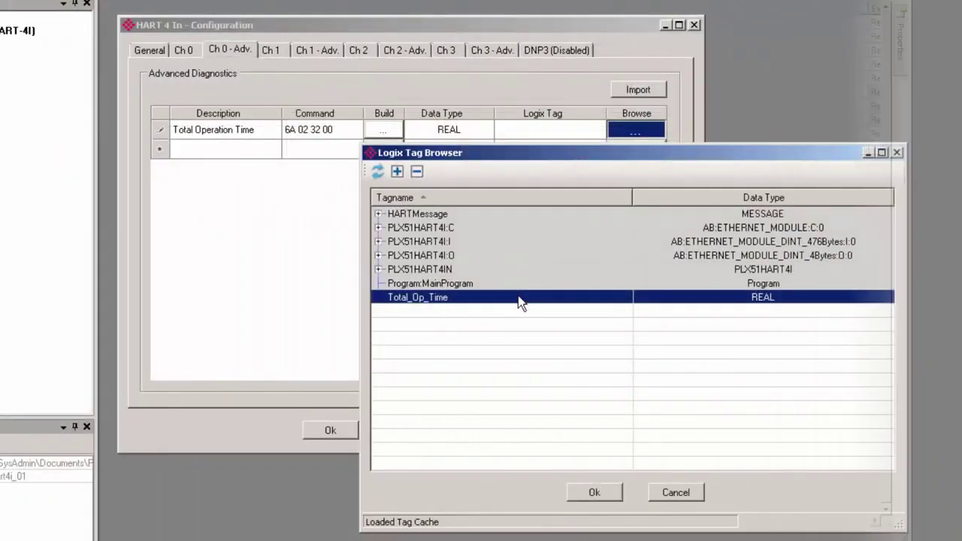
{"action": "left_click", "coordinate": [590, 496]}
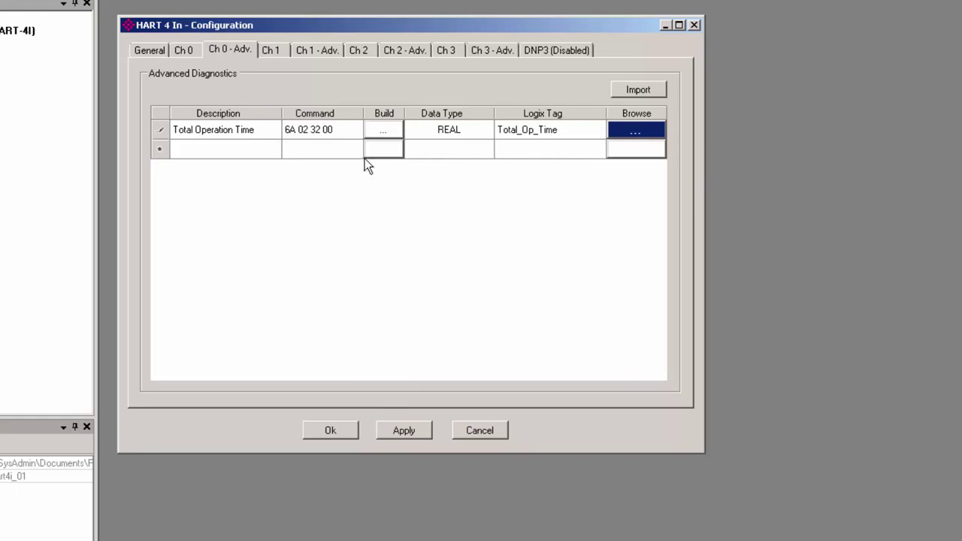
{"action": "left_click", "coordinate": [208, 148]}
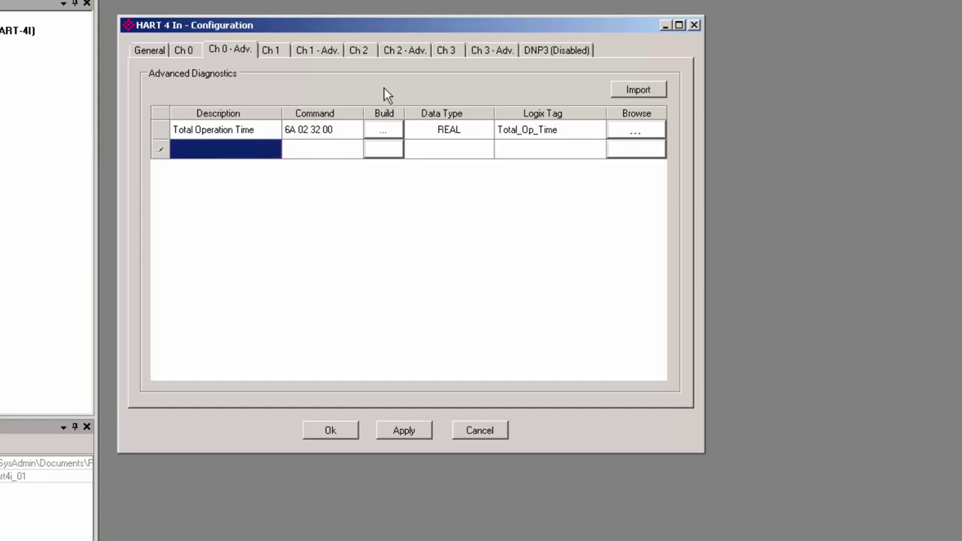
- Set the HART 4 In protocol to DNP3 TCP and open its DNP3 security settings
{"action": "left_click", "coordinate": [552, 52]}
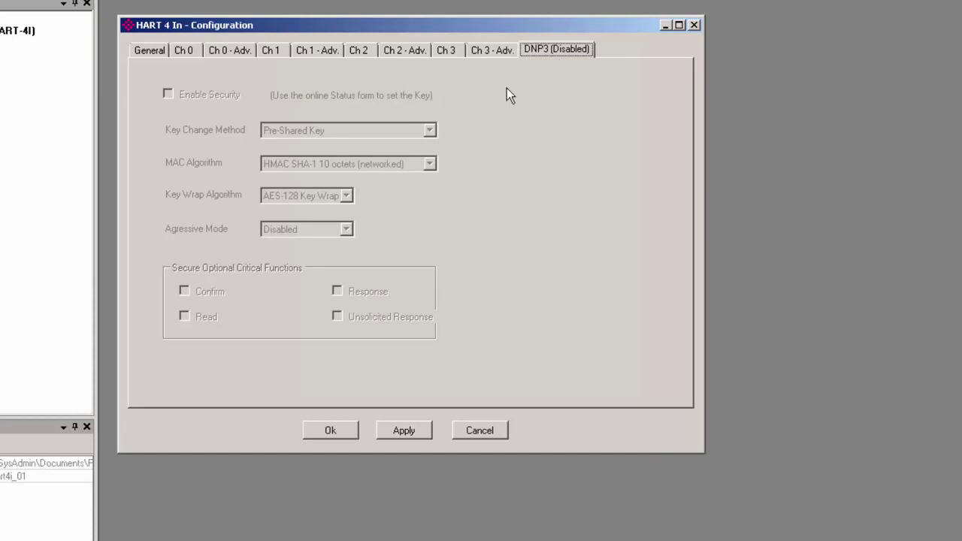
{"action": "left_click", "coordinate": [150, 53]}
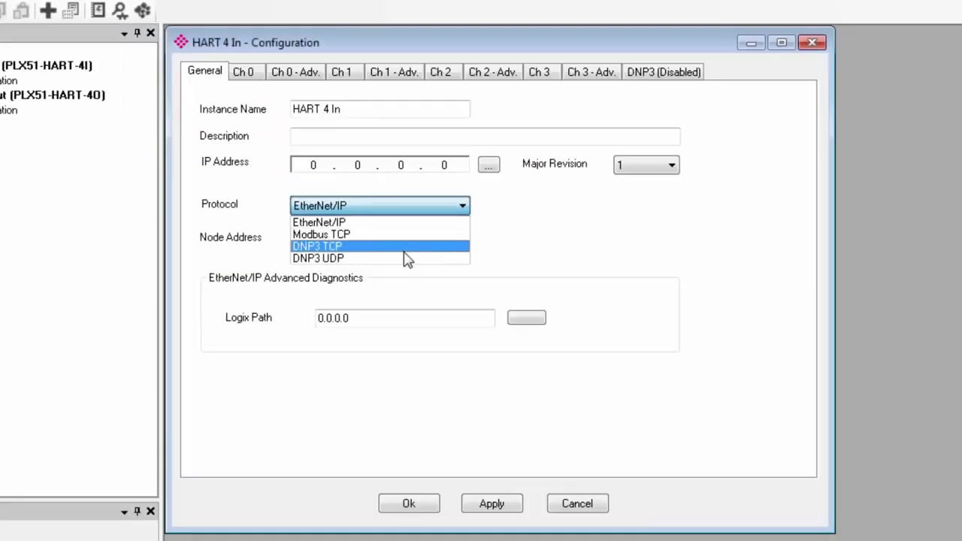
{"action": "left_click", "coordinate": [404, 251]}
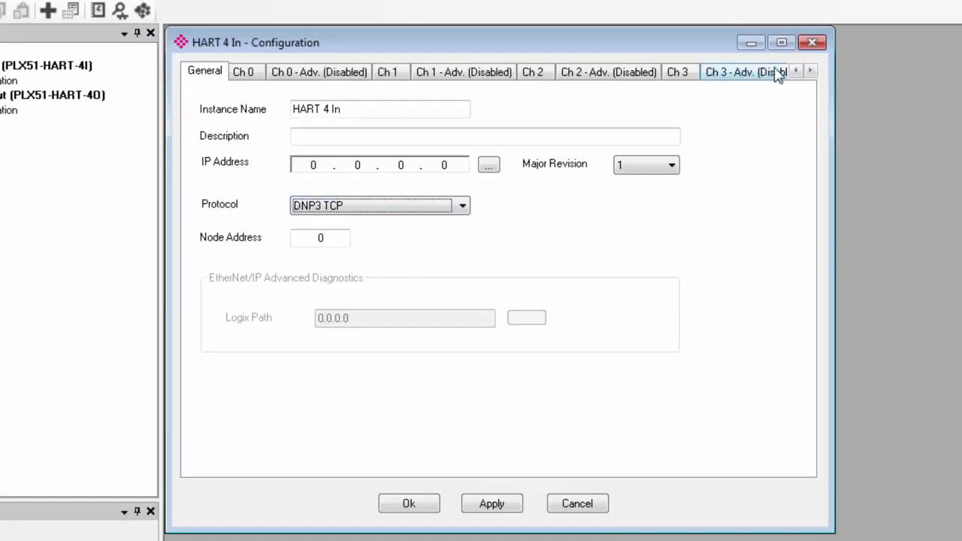
{"action": "left_click", "coordinate": [809, 72]}
{"action": "left_click", "coordinate": [809, 71]}
{"action": "left_click", "coordinate": [744, 72]}
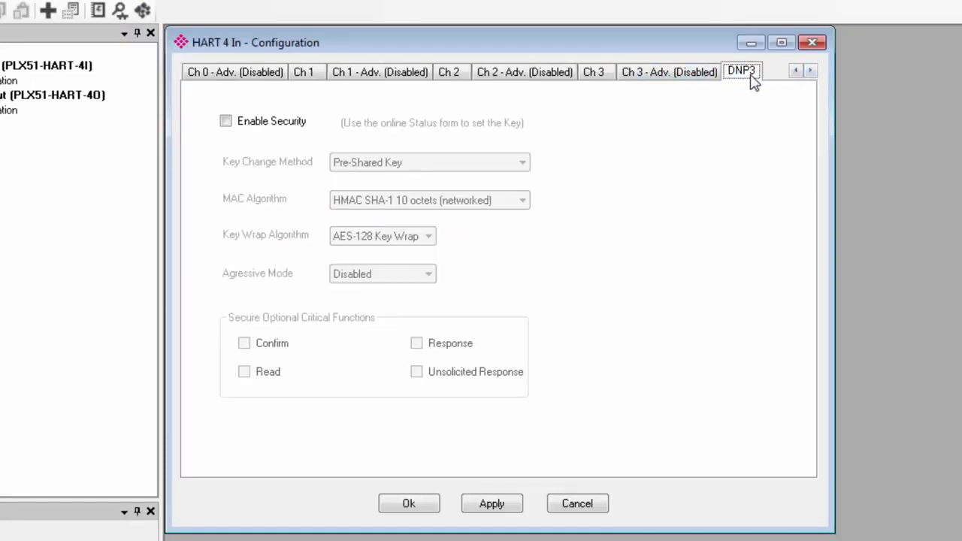
- Enable DNP3 security with the HMAC SHA-1 10 octets (networked) MAC algorithm and AES-128 Key Wrap
{"action": "left_click", "coordinate": [227, 122]}
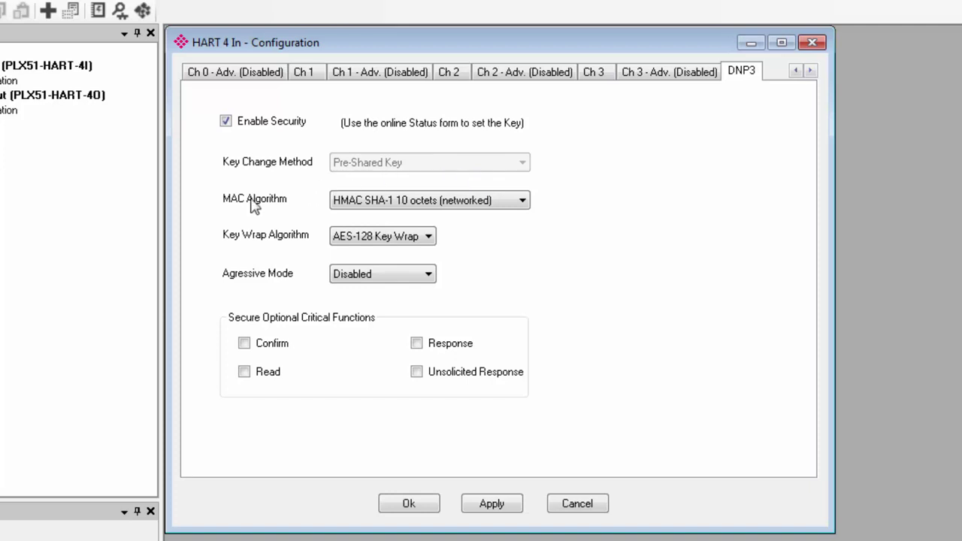
{"action": "left_click", "coordinate": [522, 201]}
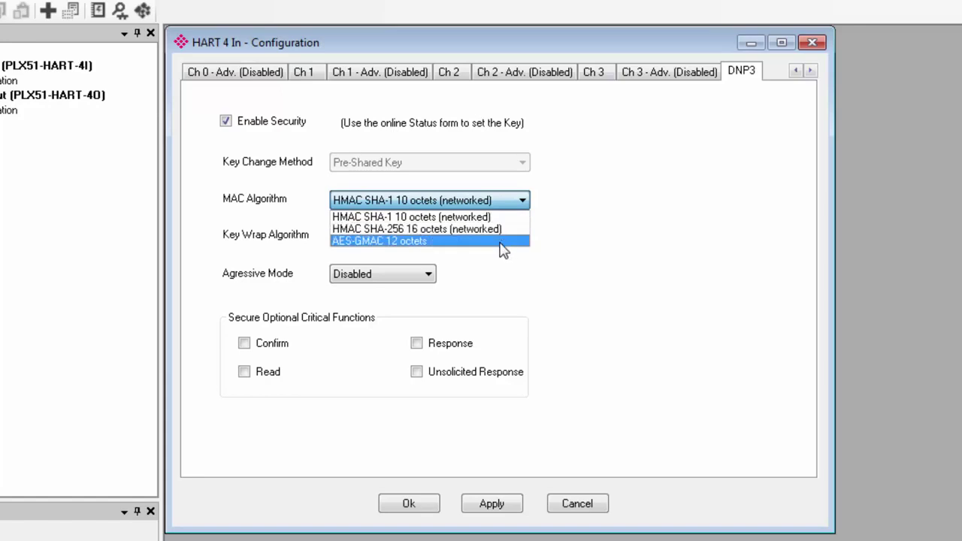
{"action": "left_click", "coordinate": [506, 218]}
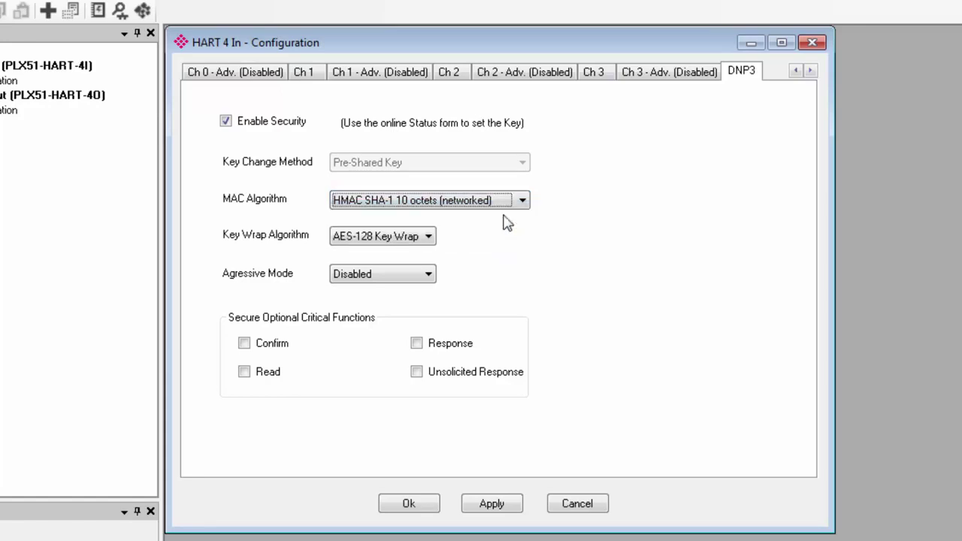
{"action": "left_click", "coordinate": [430, 237]}
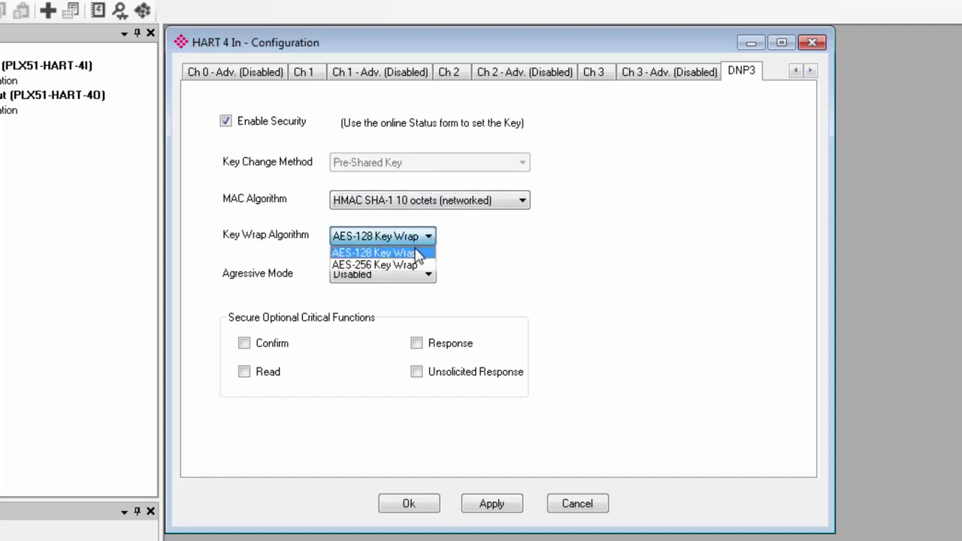
{"action": "left_click", "coordinate": [418, 255]}
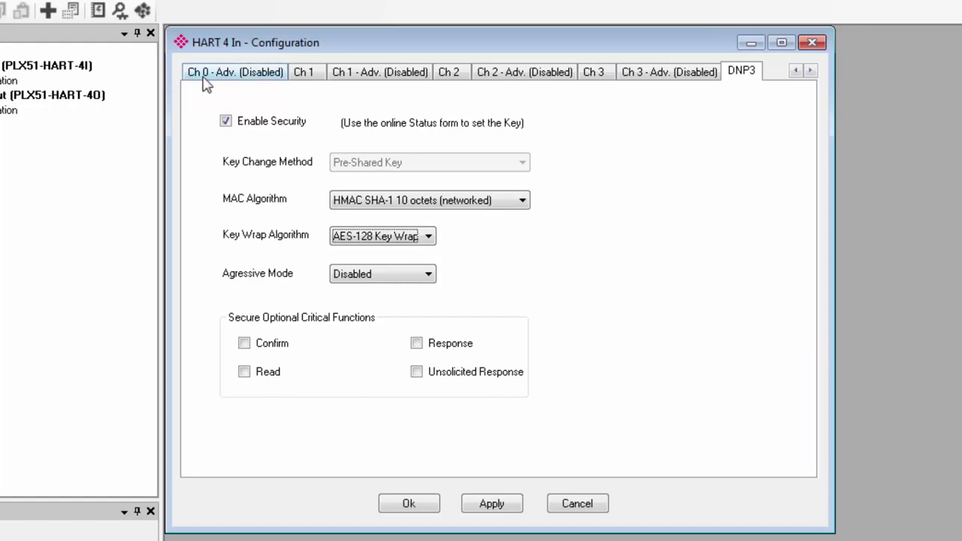
{"action": "left_click", "coordinate": [795, 70]}
{"action": "left_click", "coordinate": [795, 70]}
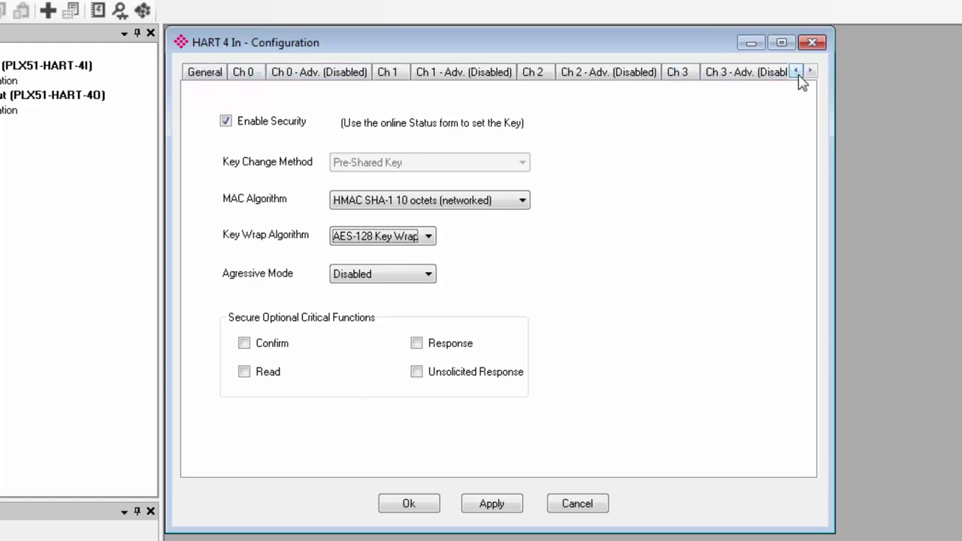
- Download the HART 4 In configuration to the PLX51-HART-4I module and close its configuration window
{"action": "left_click", "coordinate": [202, 72]}
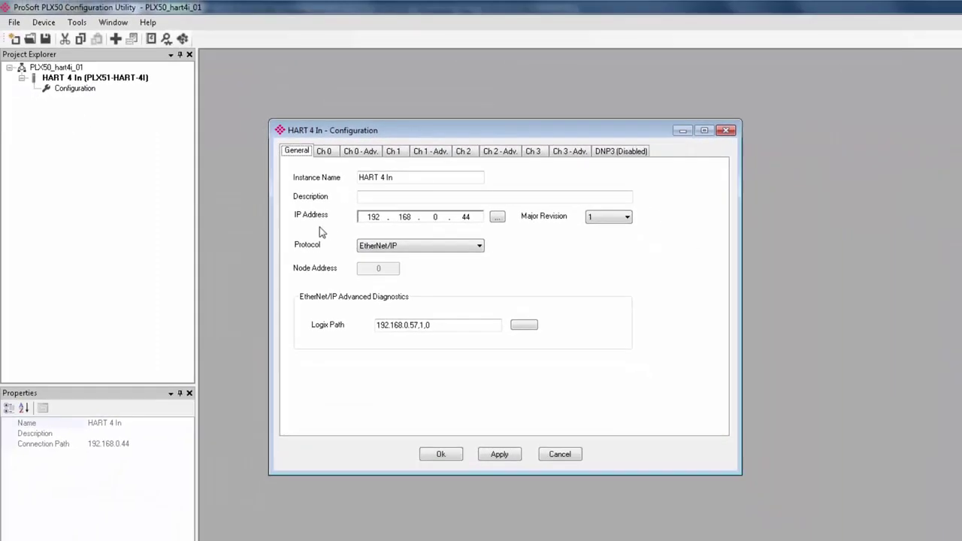
{"action": "left_click", "coordinate": [107, 77]}
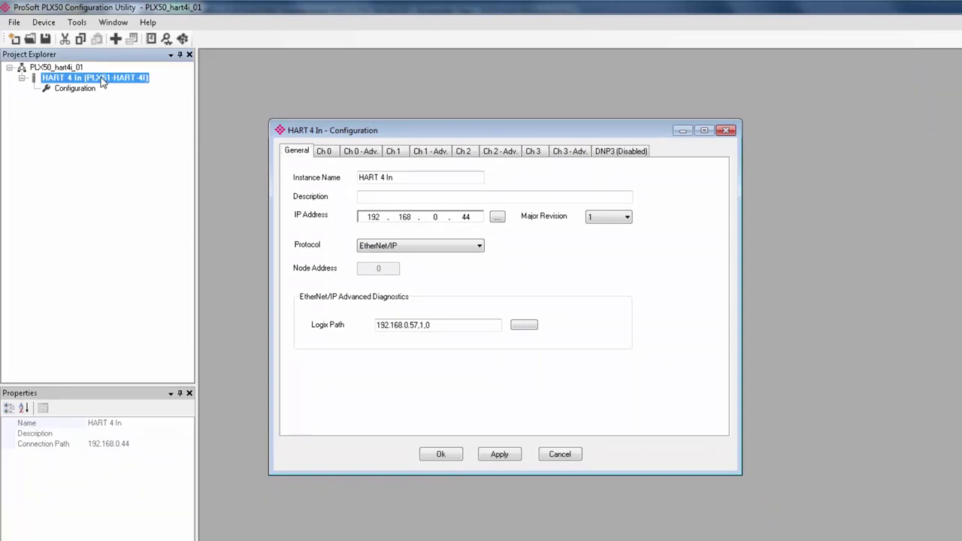
{"action": "right_click", "coordinate": [105, 78]}
{"action": "left_click", "coordinate": [139, 127]}
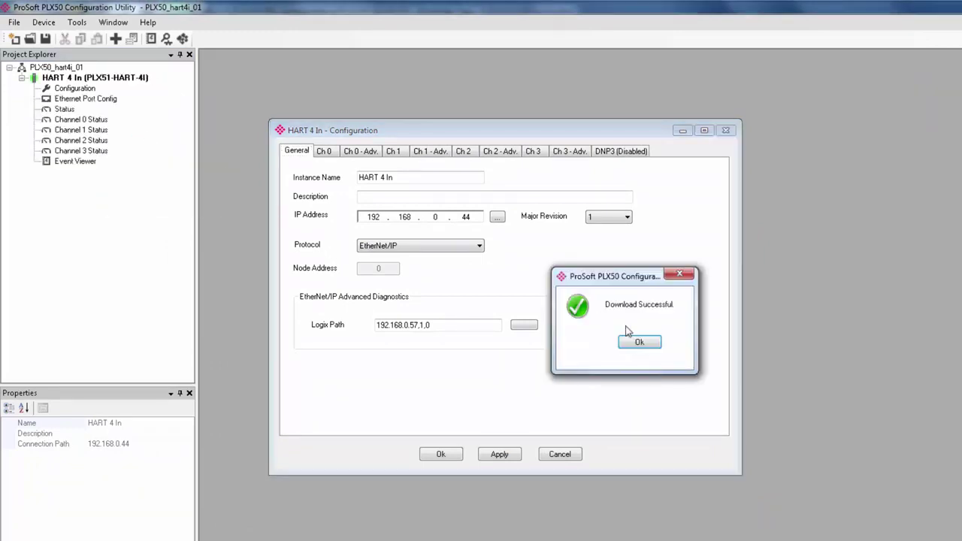
{"action": "left_click", "coordinate": [640, 343]}
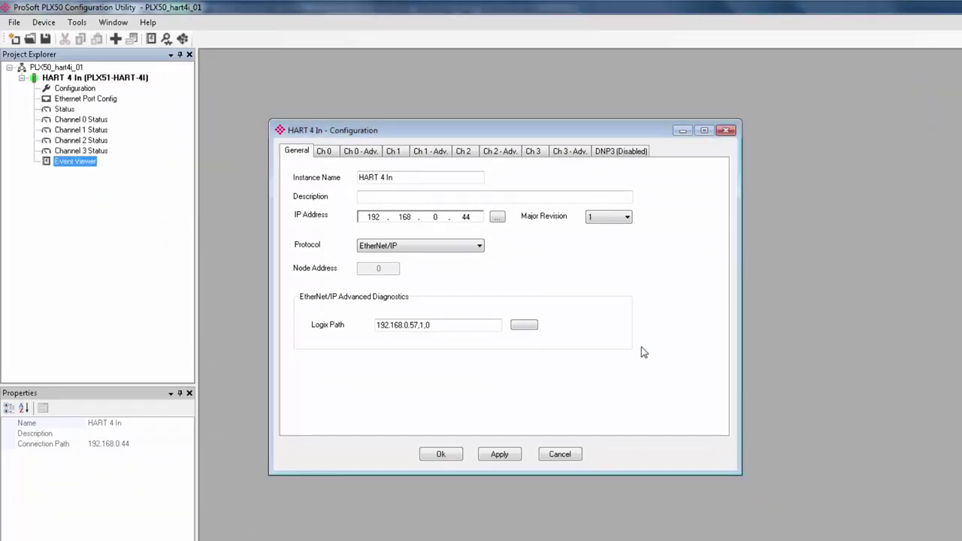
{"action": "left_click", "coordinate": [725, 132]}
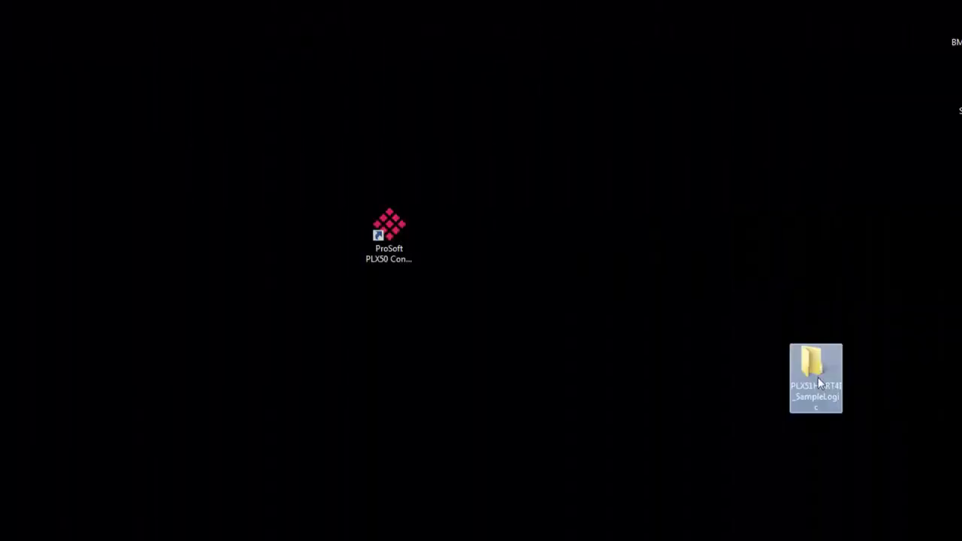
- Open the PLX51HART4IN_SampleLadderV16.ACD project from the PLX51HART4I_SampleLogic folder on the desktop
{"action": "double_click", "coordinate": [817, 377]}
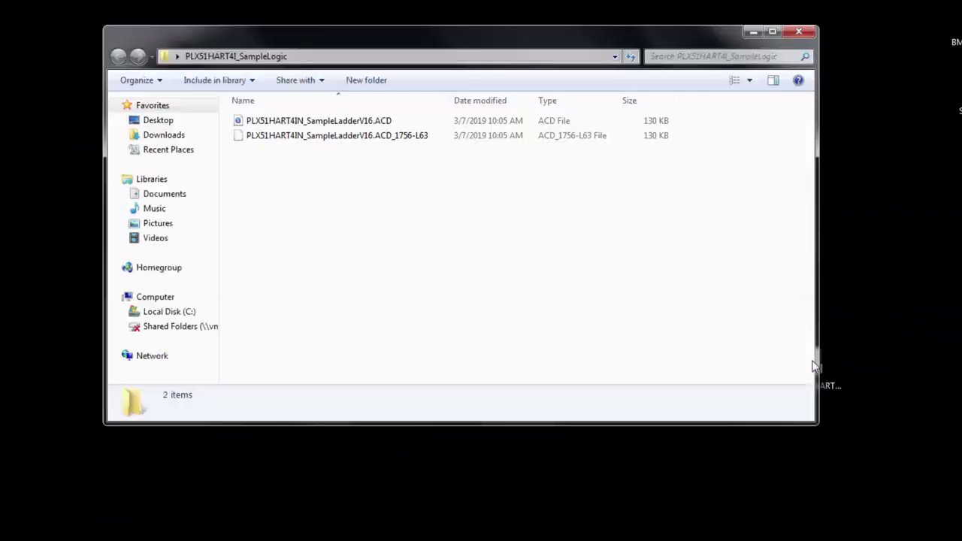
{"action": "double_click", "coordinate": [338, 121]}
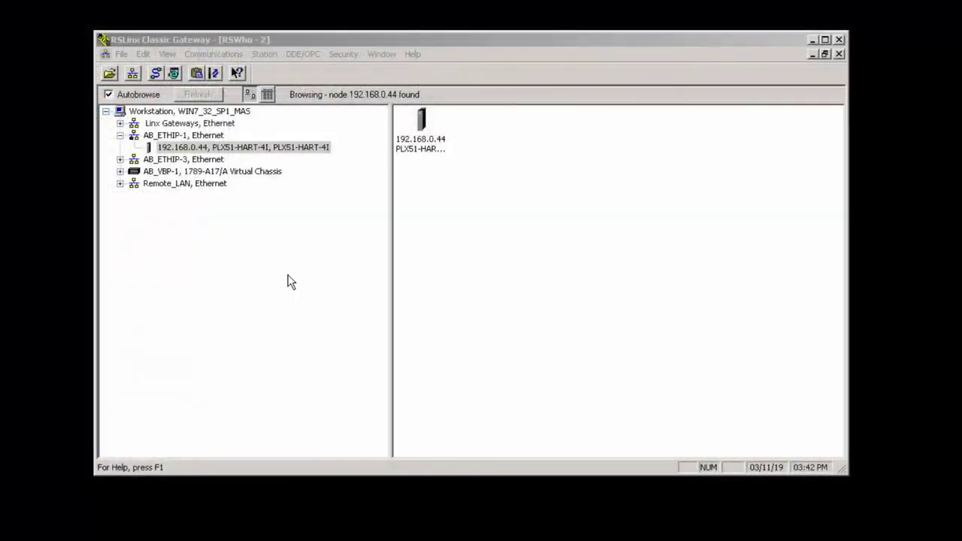
- Switch to RSLinx Classic and show the available actions for the PLX51-HART-4I node at 192.168.0.44
{"action": "left_click", "coordinate": [278, 36]}
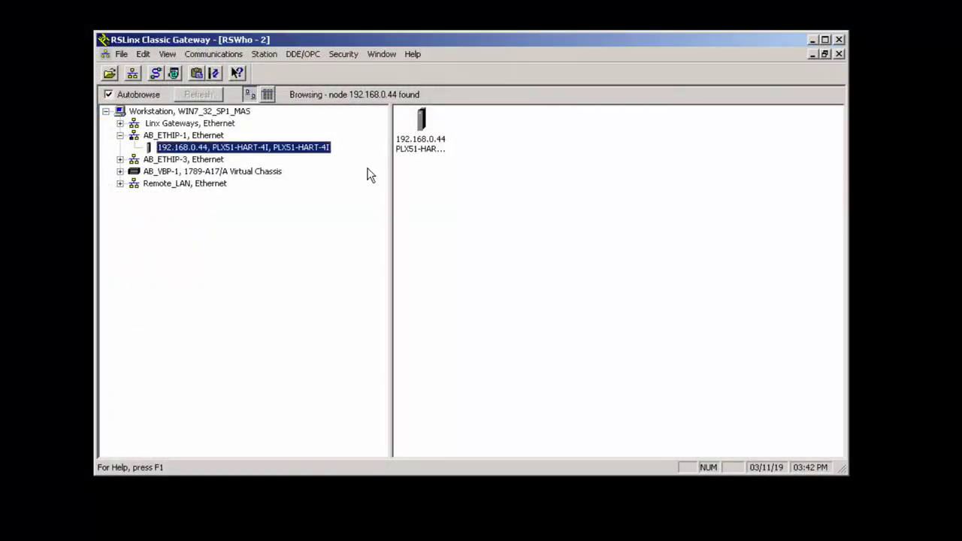
{"action": "left_click", "coordinate": [426, 142]}
{"action": "right_click", "coordinate": [429, 150]}
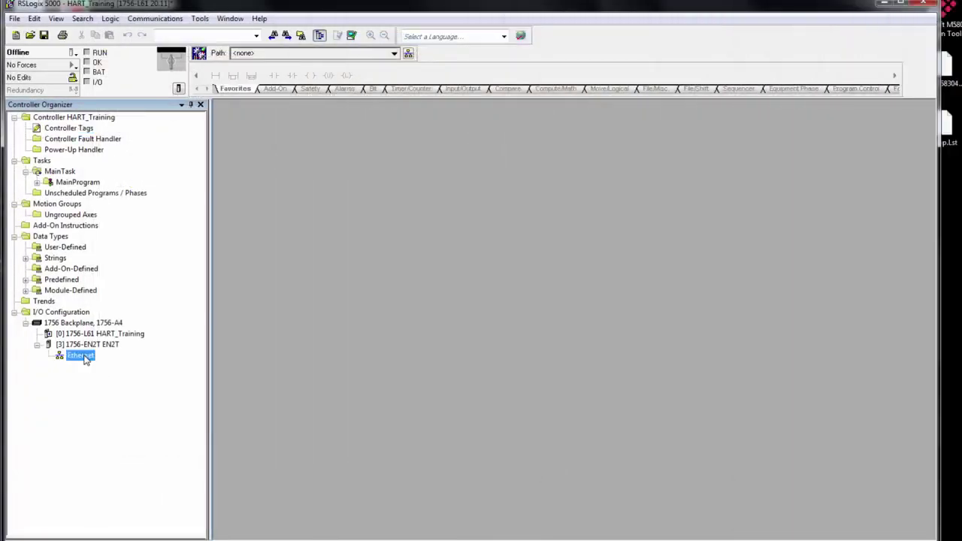
- Start a new module on the EN2T Ethernet network in RSLogix 5000 and filter the module catalog to the vendor Prosoft Technology
{"action": "right_click", "coordinate": [90, 357]}
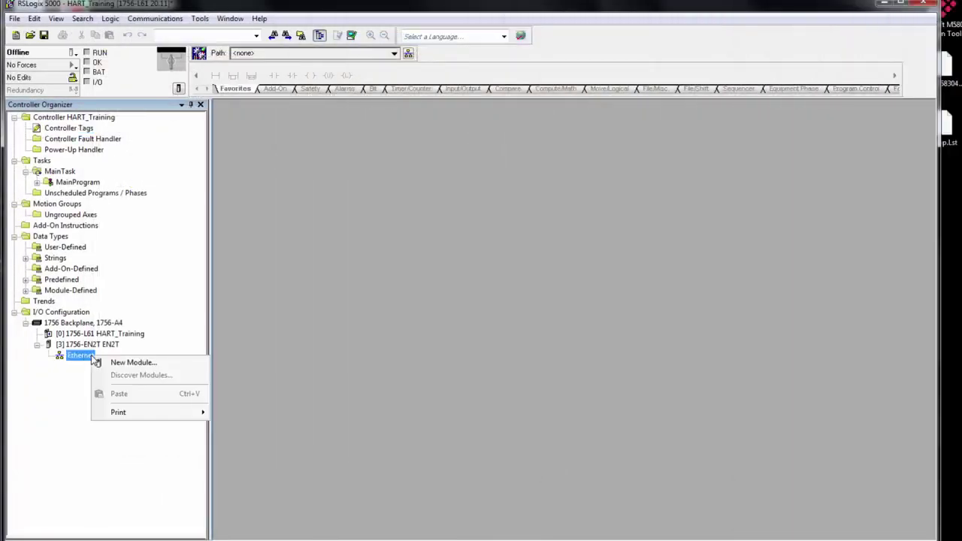
{"action": "left_click", "coordinate": [124, 363]}
{"action": "left_click", "coordinate": [499, 163]}
{"action": "left_click_drag", "start_coordinate": [679, 175], "coordinate": [678, 187]}
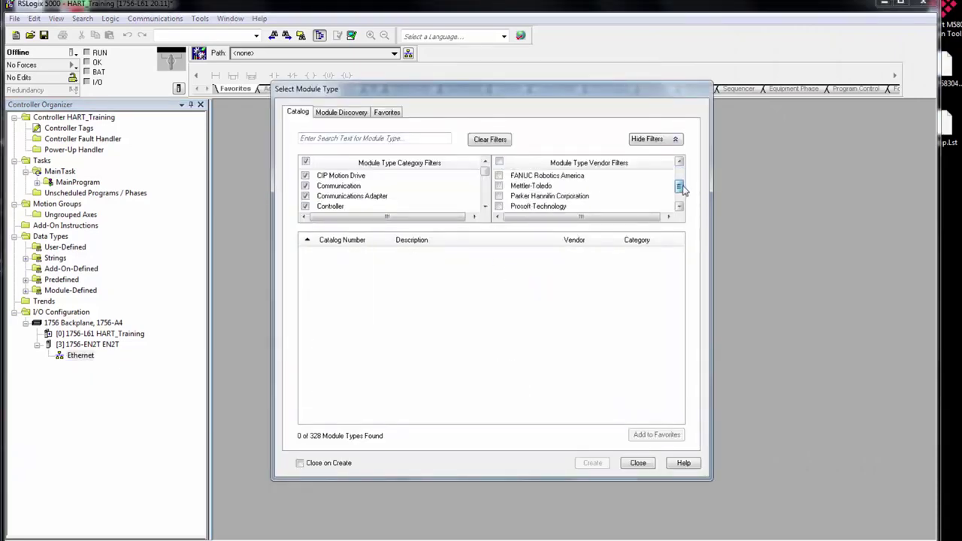
{"action": "left_click", "coordinate": [498, 206]}
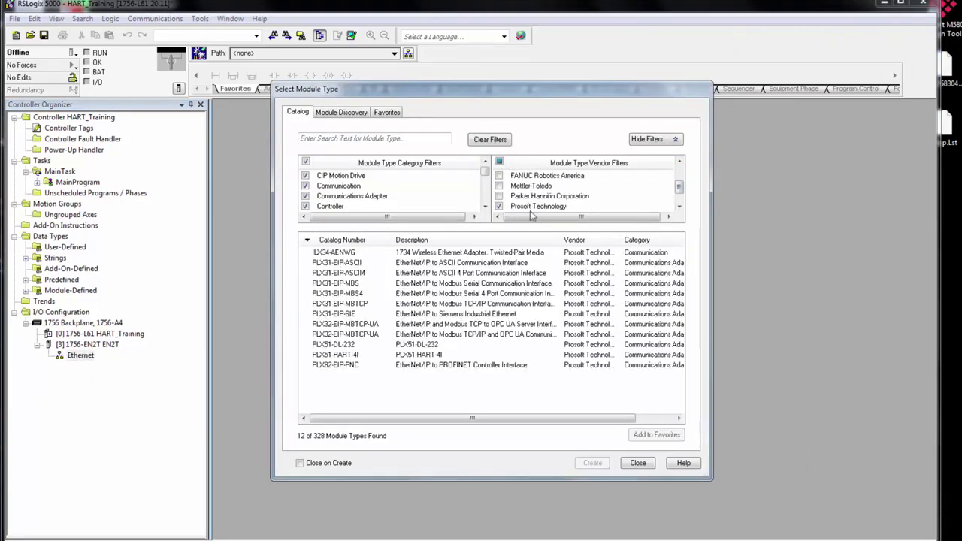
- Create a PLX51-HART-4I module named HART_4_Input with IP address 192.168.0.44 and close the module catalog
{"action": "left_click", "coordinate": [427, 356]}
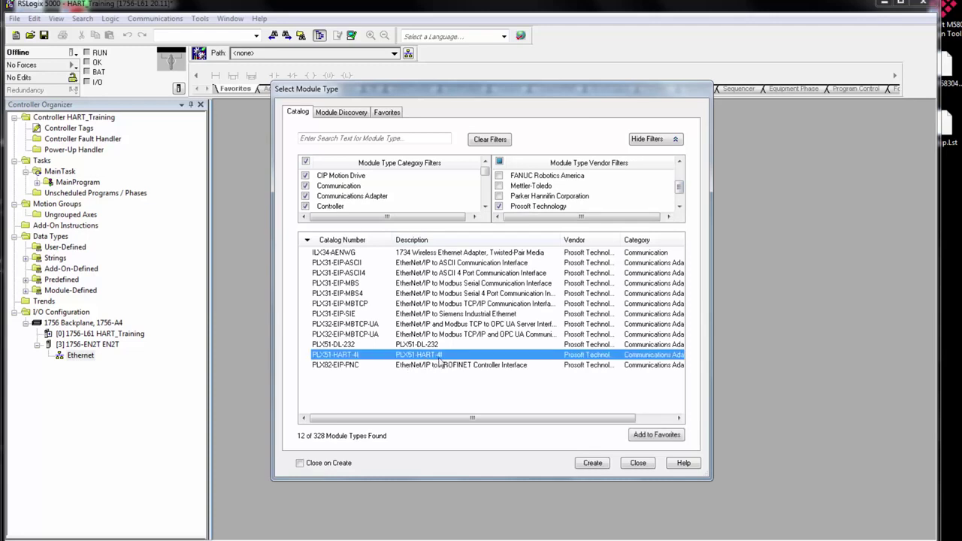
{"action": "left_click", "coordinate": [601, 465]}
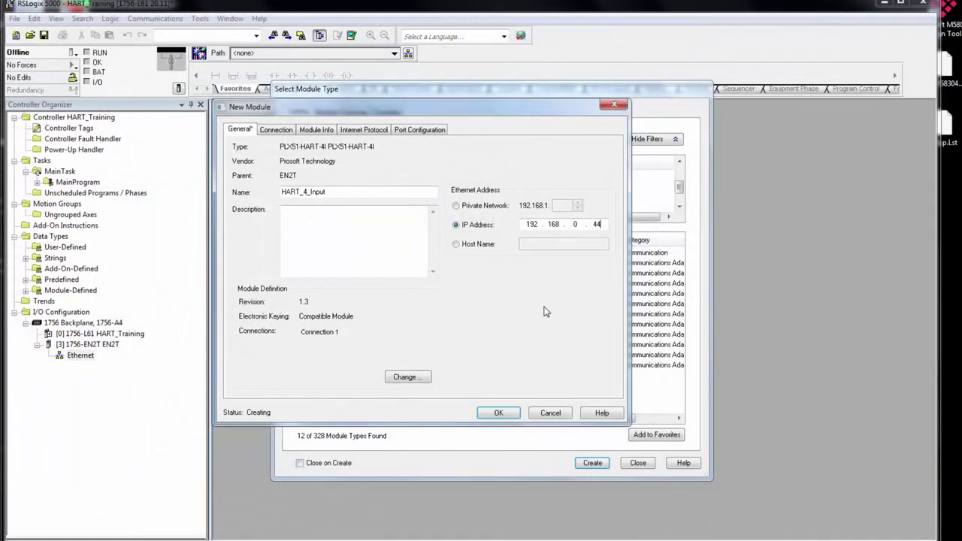
{"action": "left_click", "coordinate": [505, 414]}
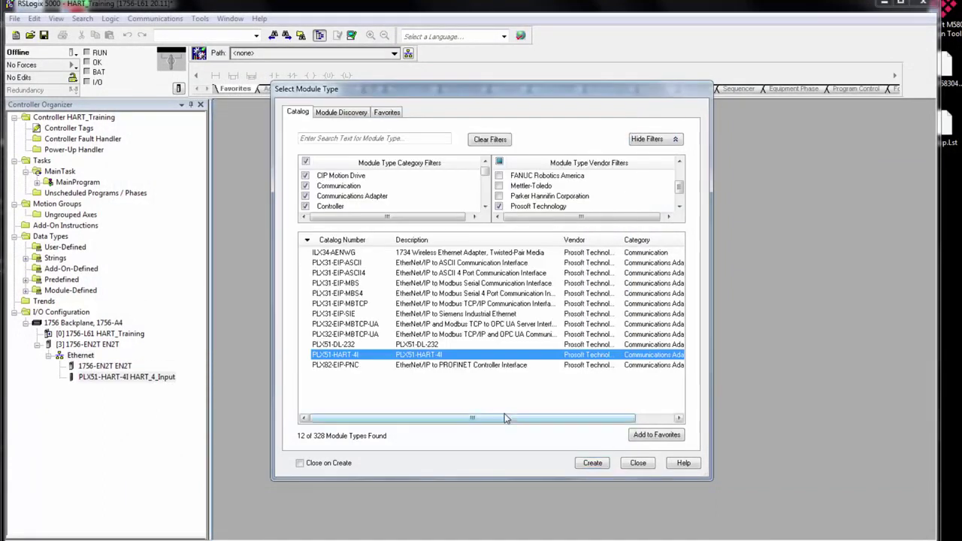
{"action": "left_click", "coordinate": [637, 462]}
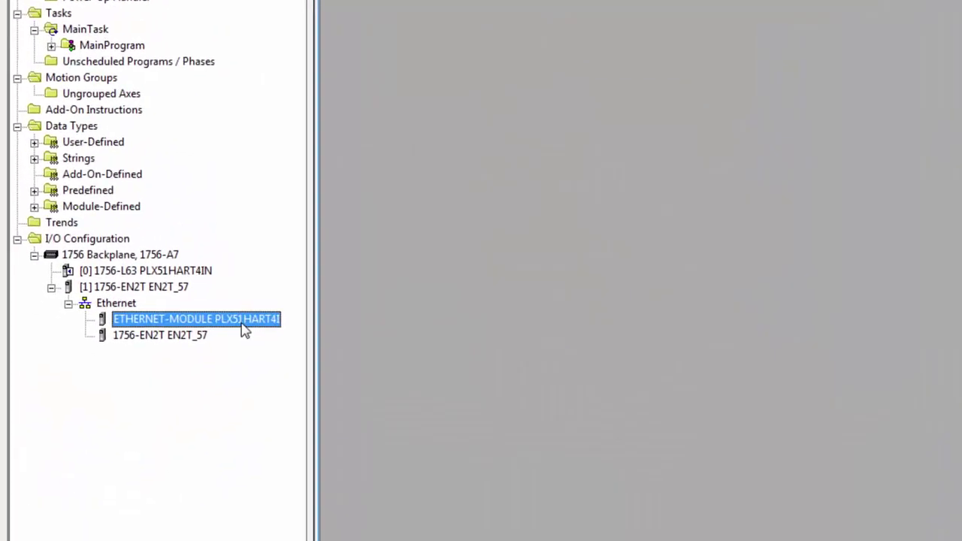
- Expand the user-defined data types and examine the PLX51HART4IN input, control and status members in the controller tags
{"action": "left_click", "coordinate": [33, 142]}
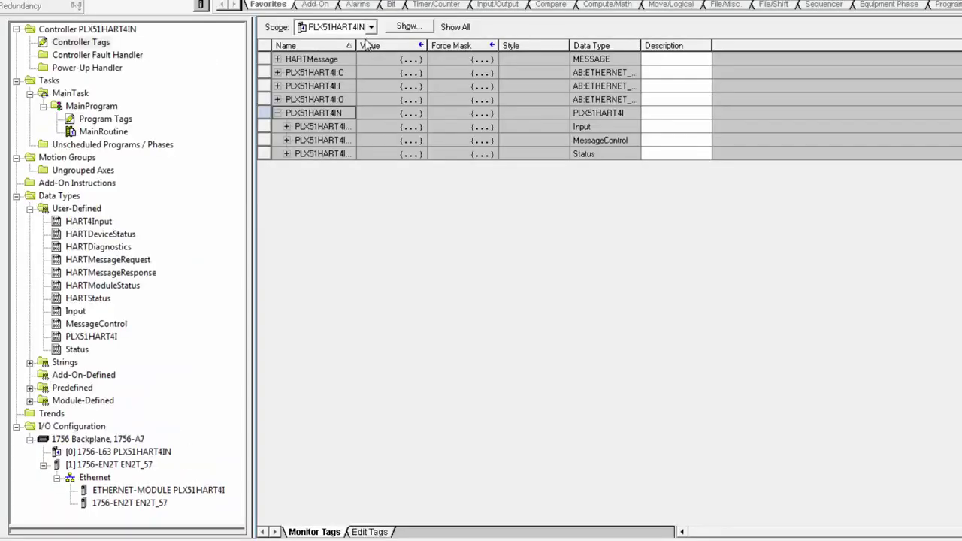
{"action": "left_click_drag", "start_coordinate": [362, 46], "coordinate": [418, 47]}
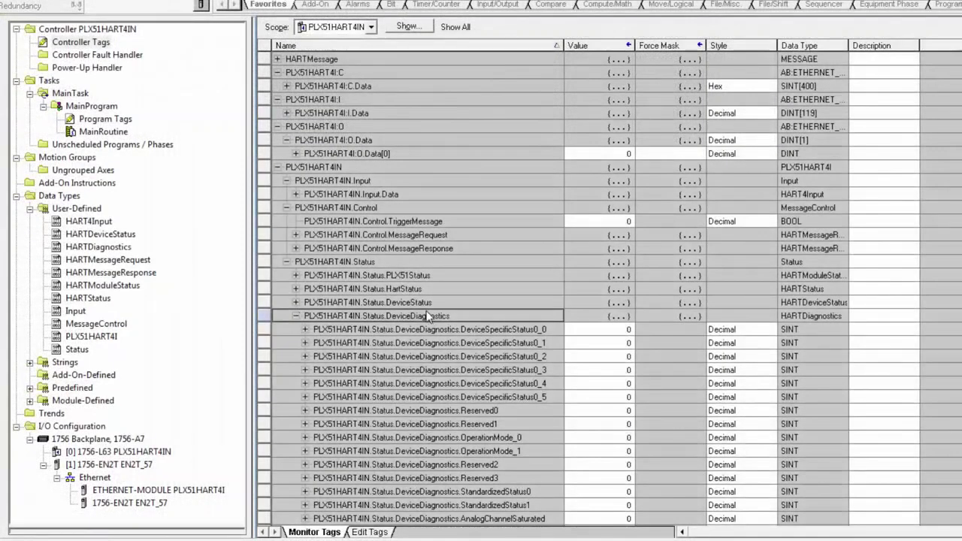
{"action": "scroll", "coordinate": [427, 317], "scroll_direction": "down", "scroll_amount": 1}
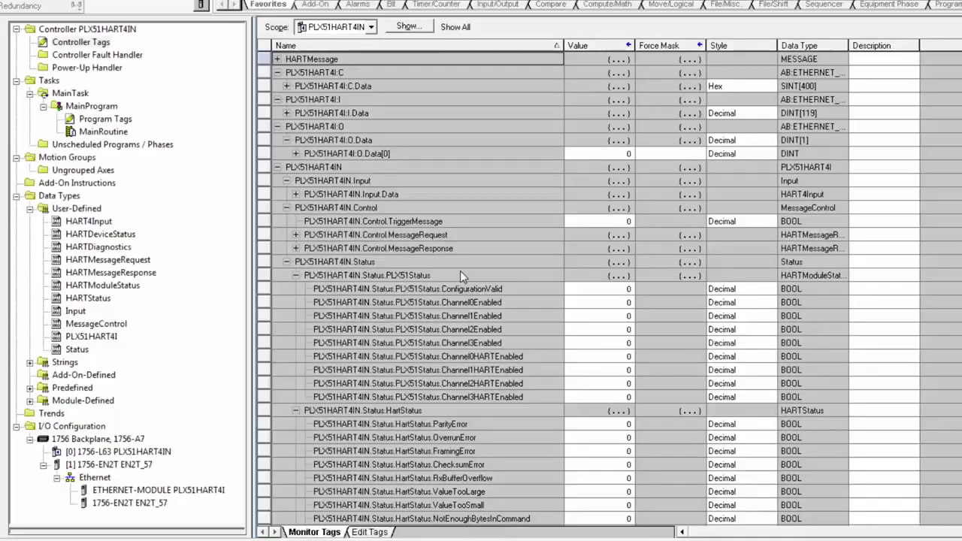
{"action": "scroll", "coordinate": [420, 294], "scroll_direction": "down", "scroll_amount": 6}
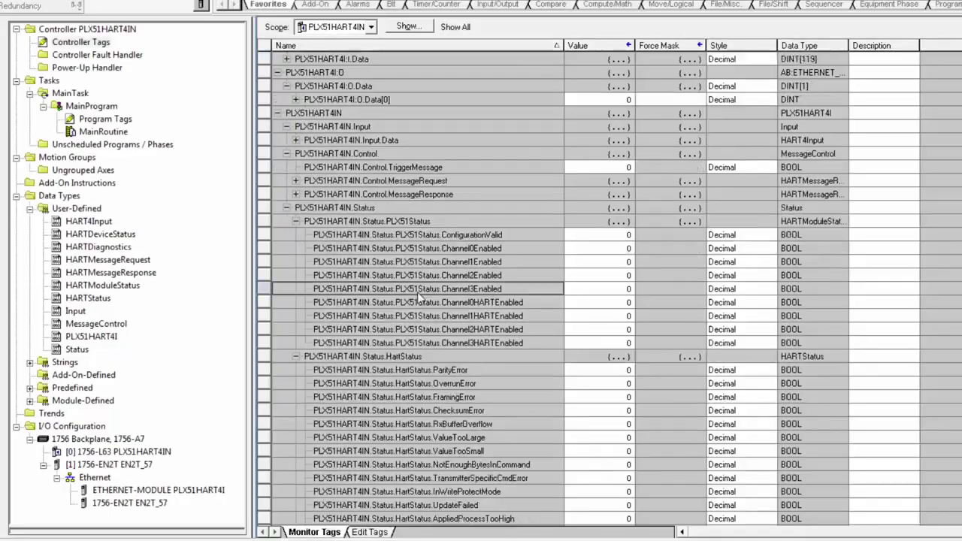
{"action": "scroll", "coordinate": [420, 297], "scroll_direction": "down", "scroll_amount": 7}
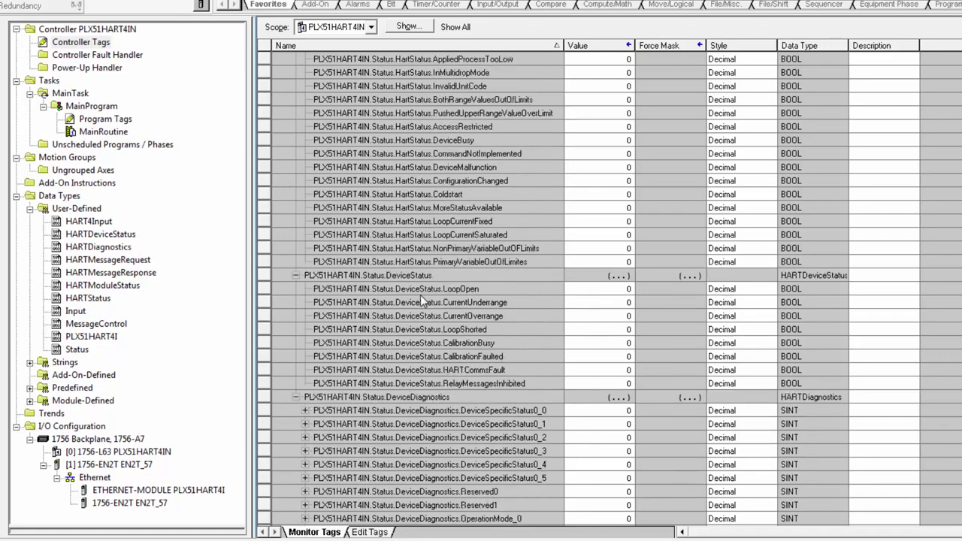
{"action": "scroll", "coordinate": [420, 295], "scroll_direction": "down", "scroll_amount": 5}
{"action": "scroll", "coordinate": [420, 295], "scroll_direction": "down", "scroll_amount": 1}
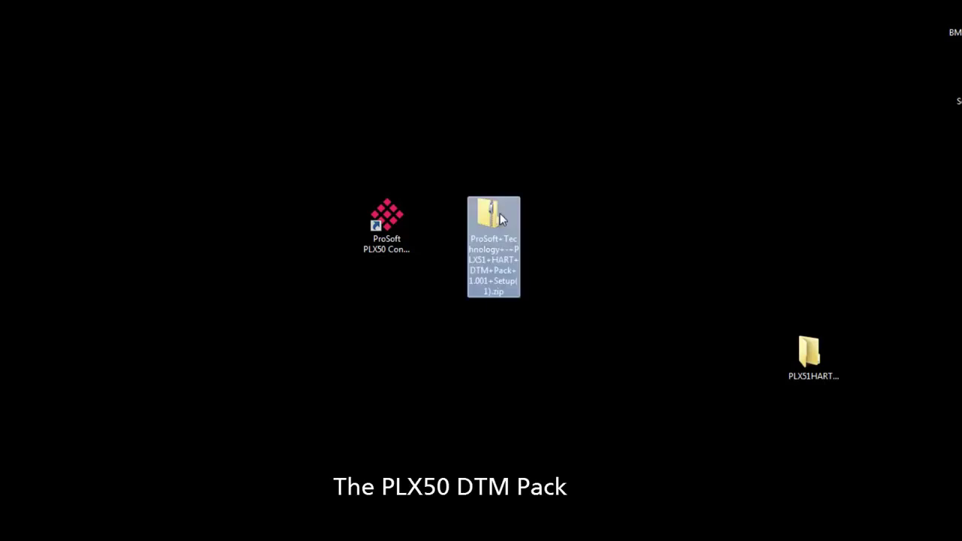
- Open the PLX51 HART DTM Pack 1.001 setup archive and take its installer out to the desktop
{"action": "double_click", "coordinate": [500, 213]}
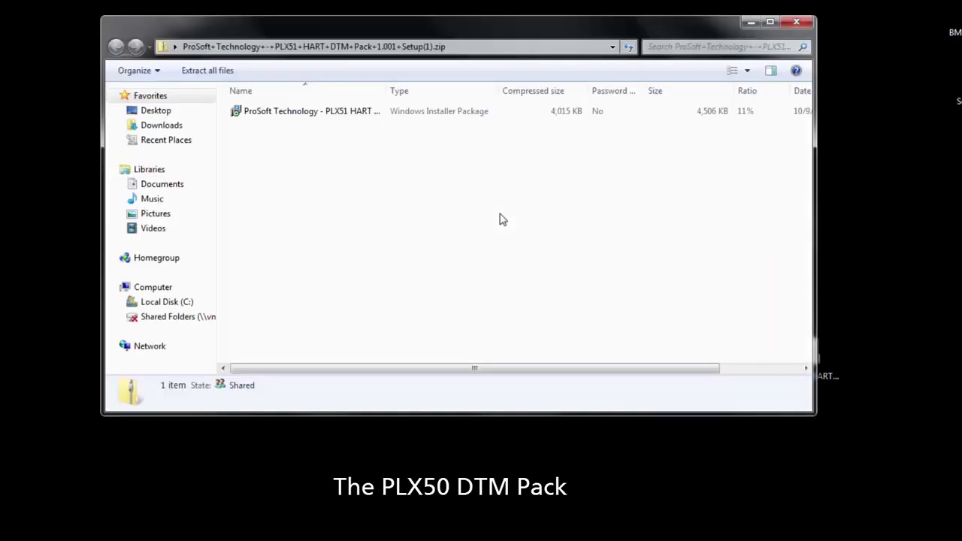
{"action": "left_click", "coordinate": [360, 112]}
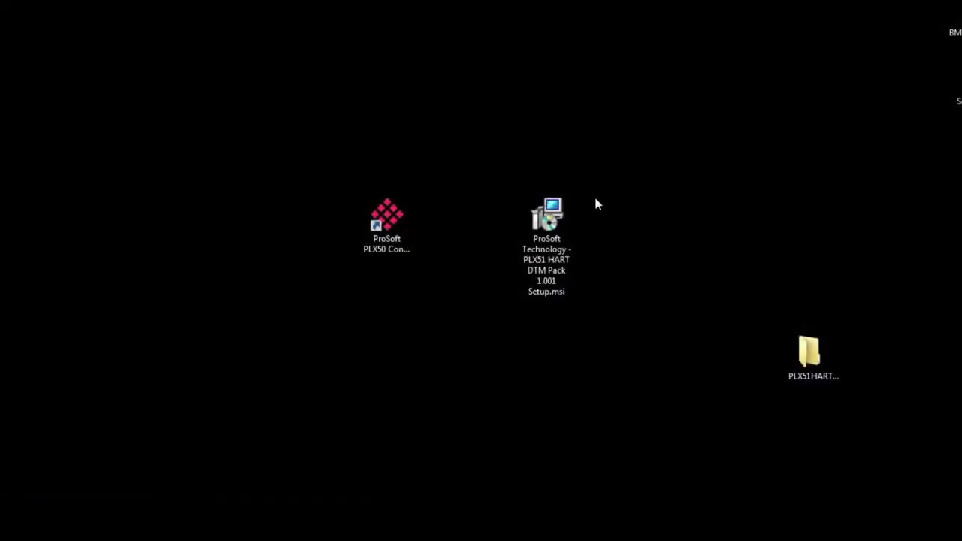
- Install the PLX51 HART DTM Pack in the folder C:\Program Files\ProSoft Technology\PLX51HartDTM\ and finish the setup wizard
{"action": "left_click", "coordinate": [563, 225]}
{"action": "double_click", "coordinate": [551, 217]}
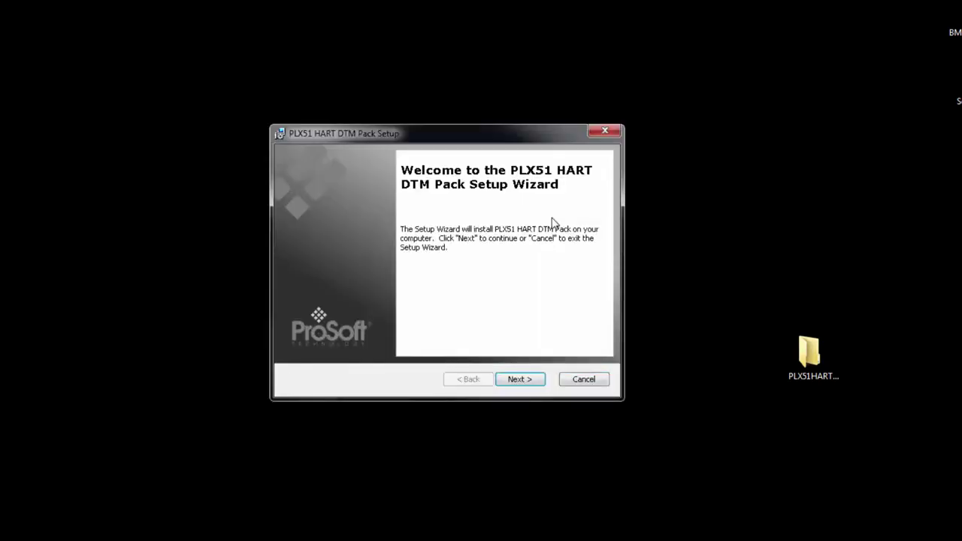
{"action": "left_click", "coordinate": [514, 380]}
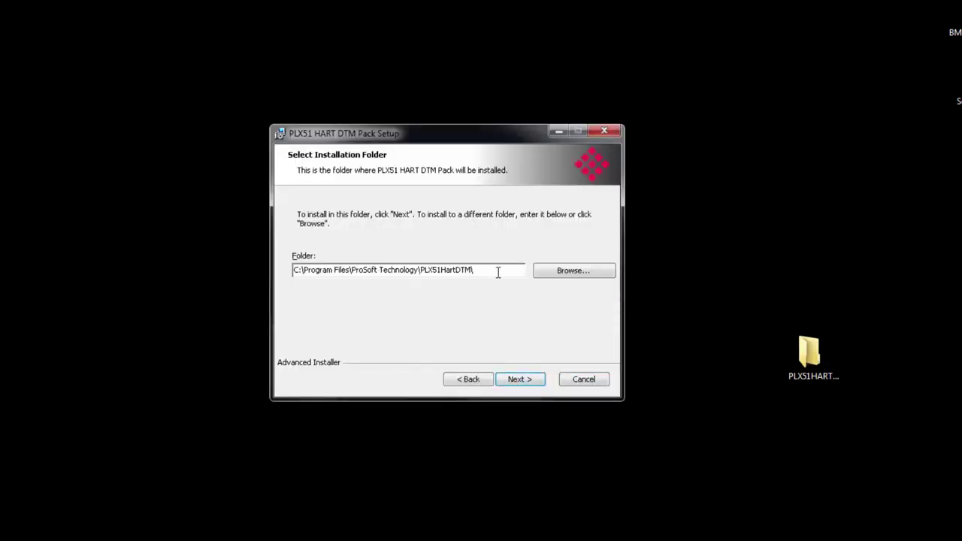
{"action": "left_click", "coordinate": [543, 379]}
{"action": "left_click", "coordinate": [544, 379]}
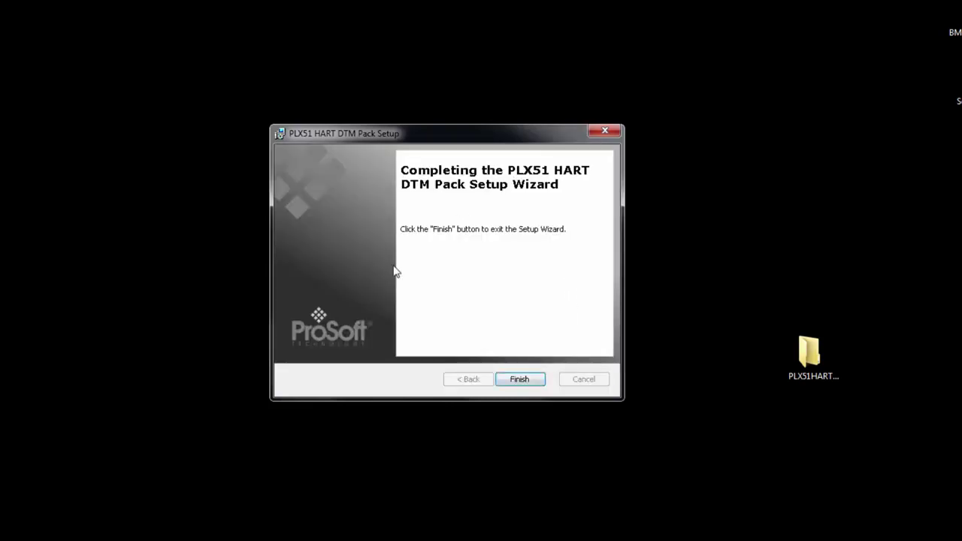
{"action": "left_click", "coordinate": [512, 382]}
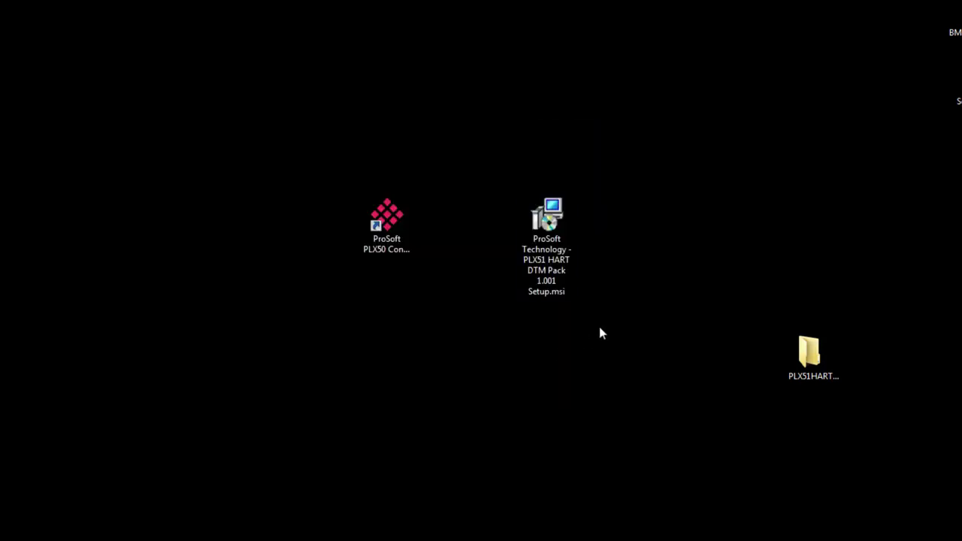
{"action": "left_click_drag", "start_coordinate": [546, 218], "coordinate": [809, 351]}
{"action": "left_click_drag", "start_coordinate": [547, 240], "coordinate": [517, 328]}
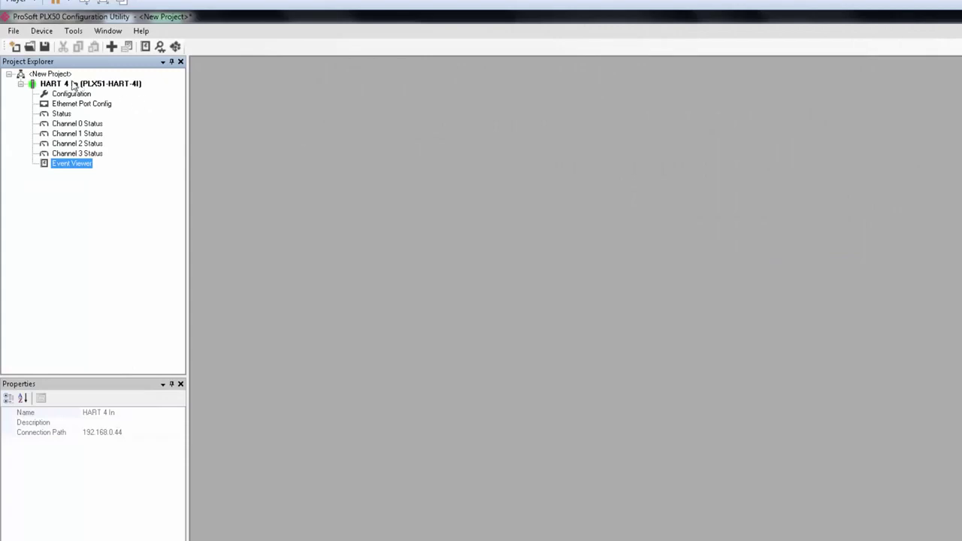
- Open the HART 4 In status in the PLX50 Configuration Utility and examine its general, EtherNet/IP, DNP3 and security statistics
{"action": "left_click", "coordinate": [66, 115]}
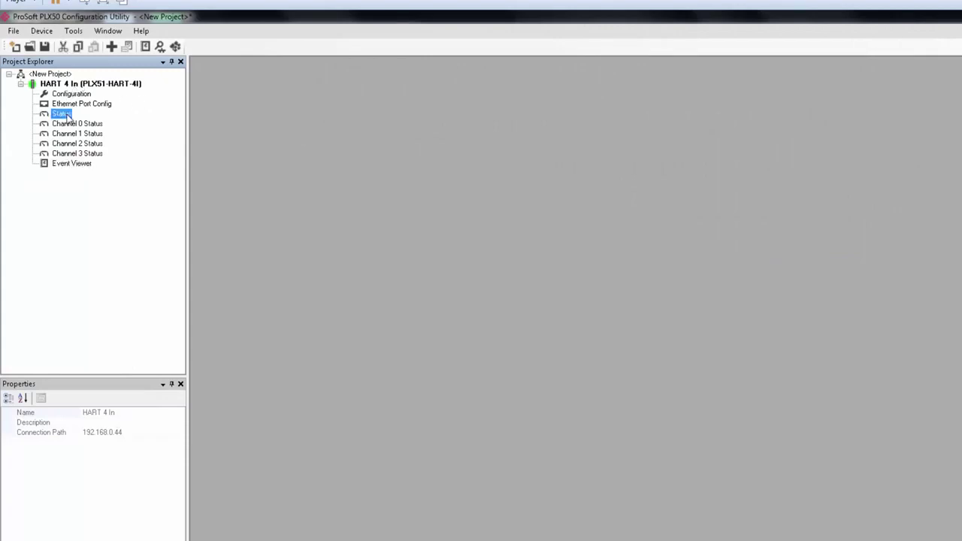
{"action": "double_click", "coordinate": [67, 116]}
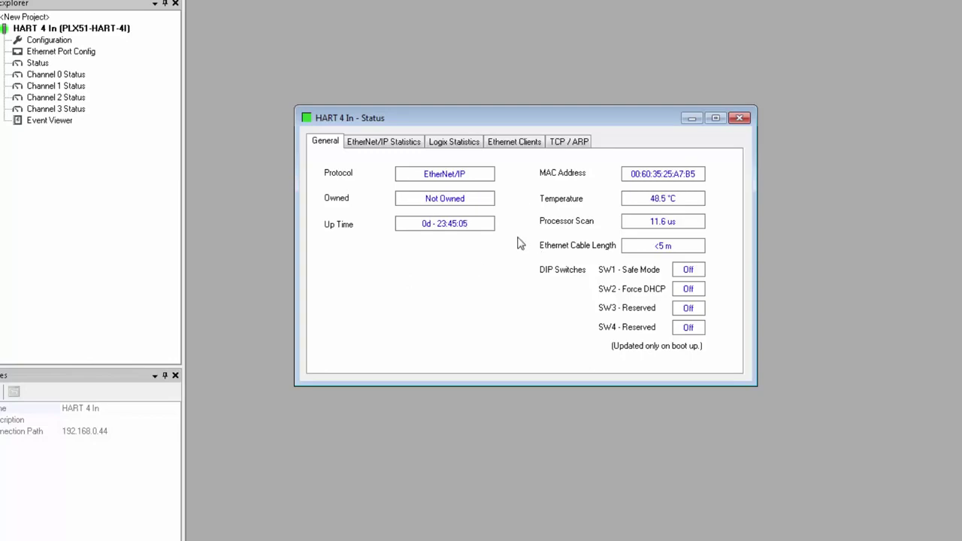
{"action": "left_click", "coordinate": [412, 145]}
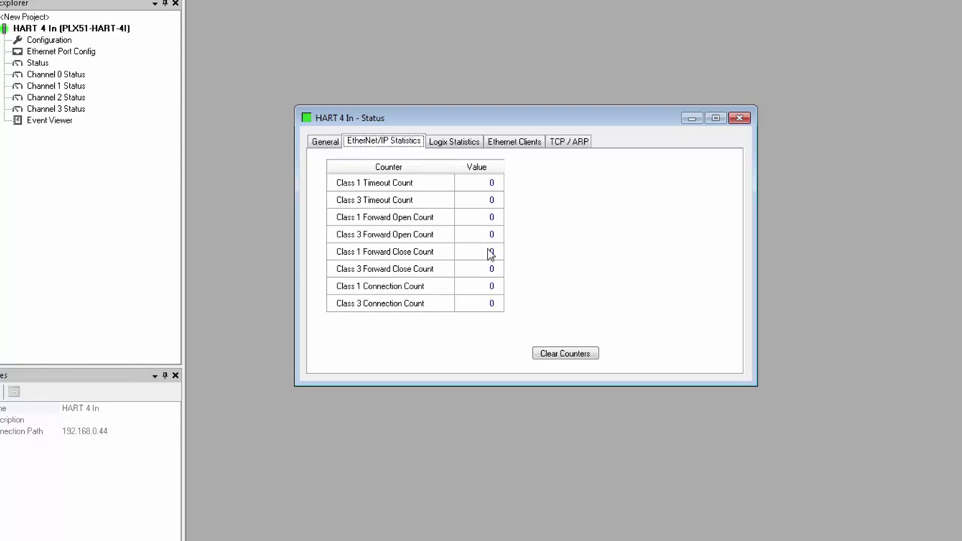
{"action": "left_click", "coordinate": [323, 142]}
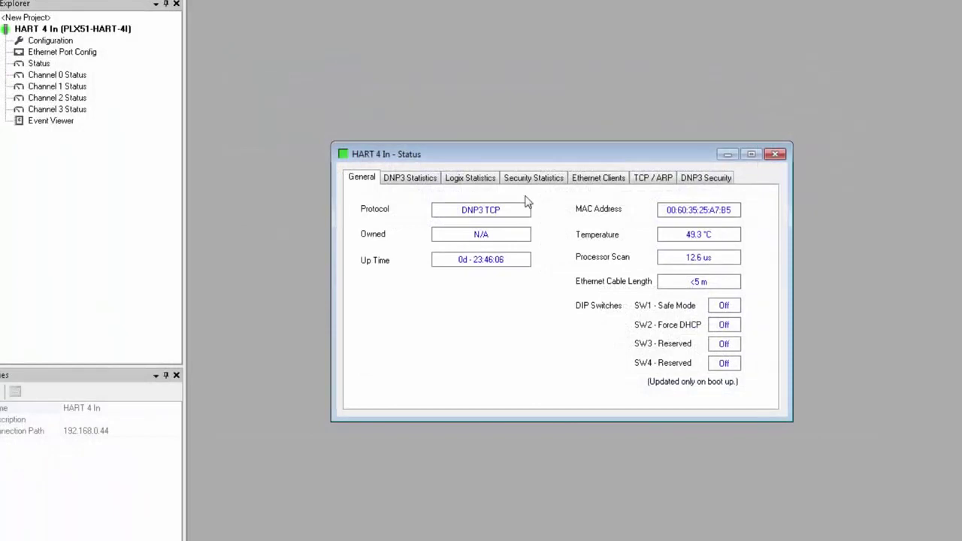
{"action": "left_click", "coordinate": [413, 183]}
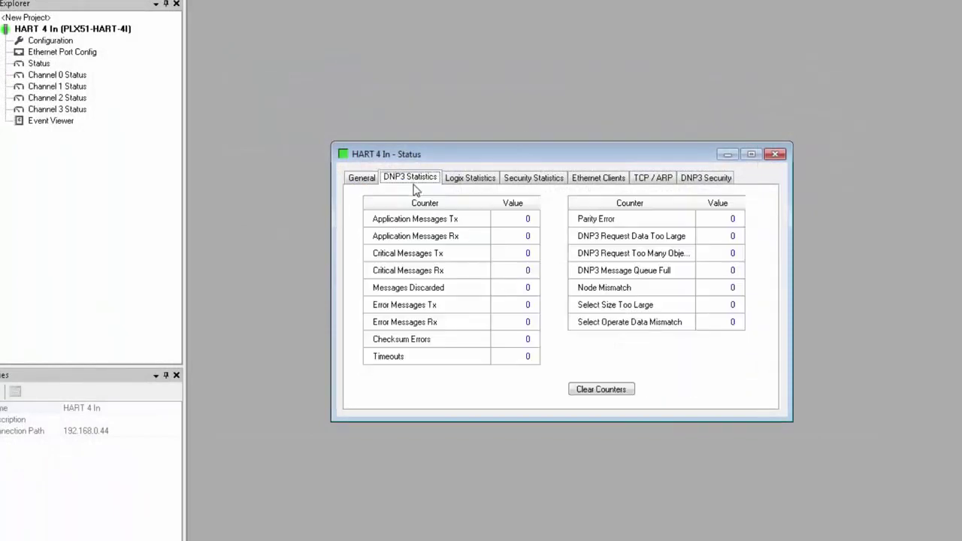
{"action": "left_click", "coordinate": [551, 181]}
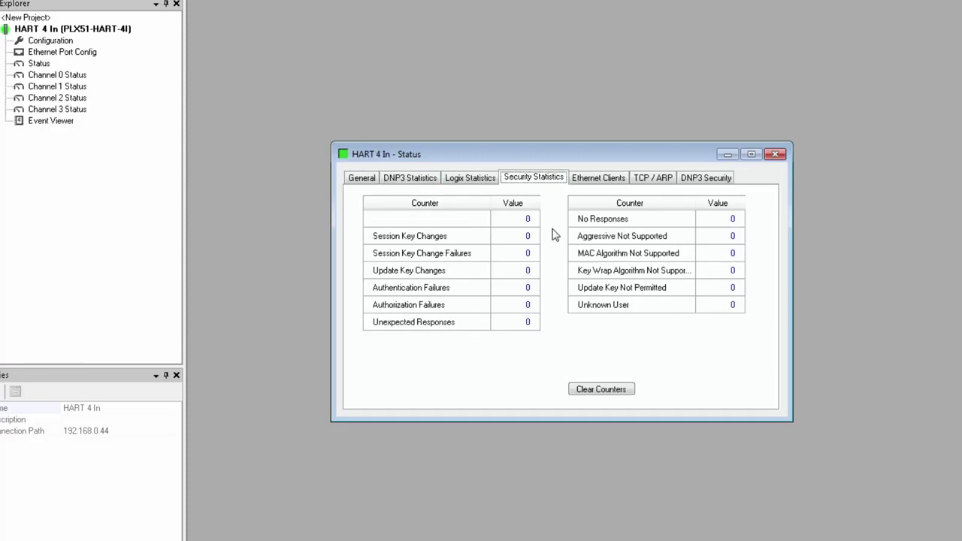
- Generate a new DNP3 security key in the HART 4 In status, select the key text, and close the status window
{"action": "left_click", "coordinate": [713, 181]}
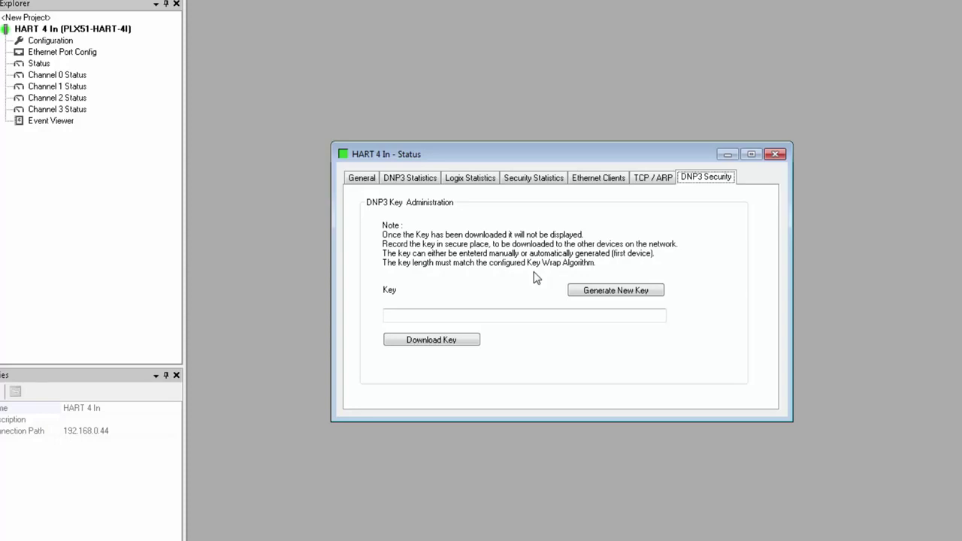
{"action": "left_click", "coordinate": [631, 294]}
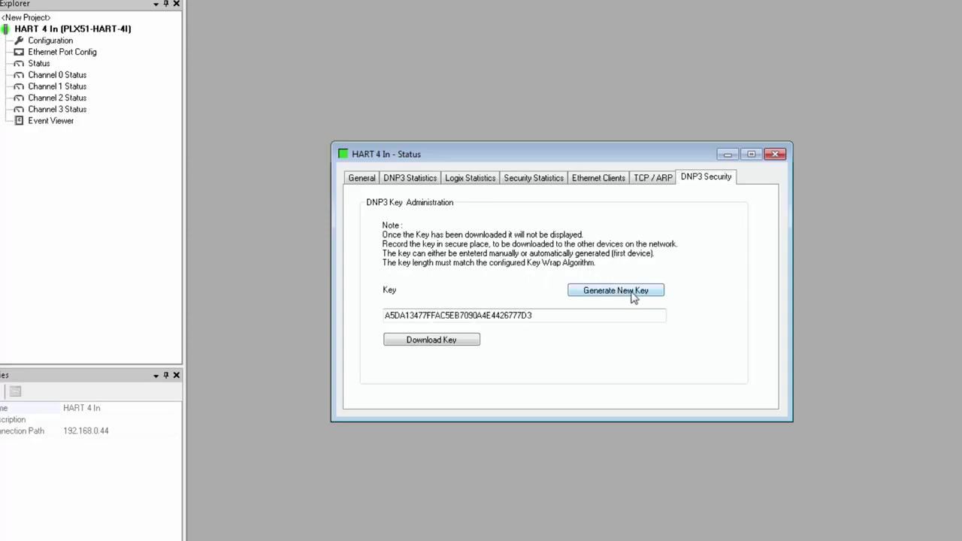
{"action": "left_click", "coordinate": [544, 315]}
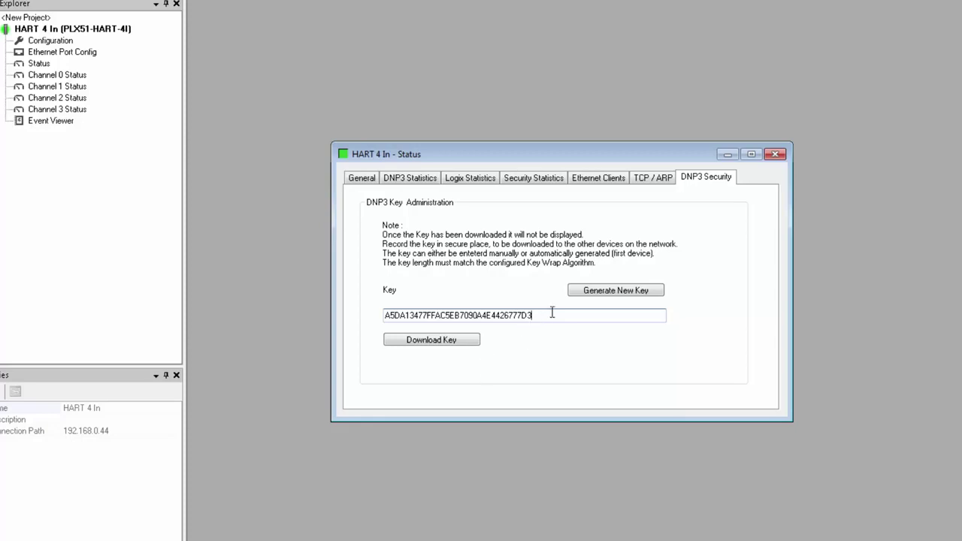
{"action": "left_click_drag", "start_coordinate": [532, 315], "coordinate": [349, 313]}
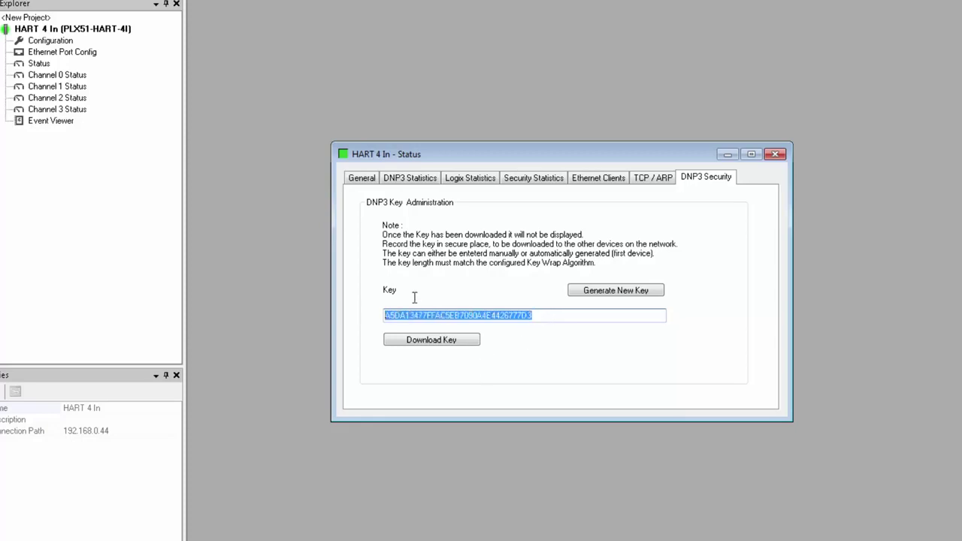
{"action": "left_click_drag", "start_coordinate": [414, 297], "coordinate": [535, 339]}
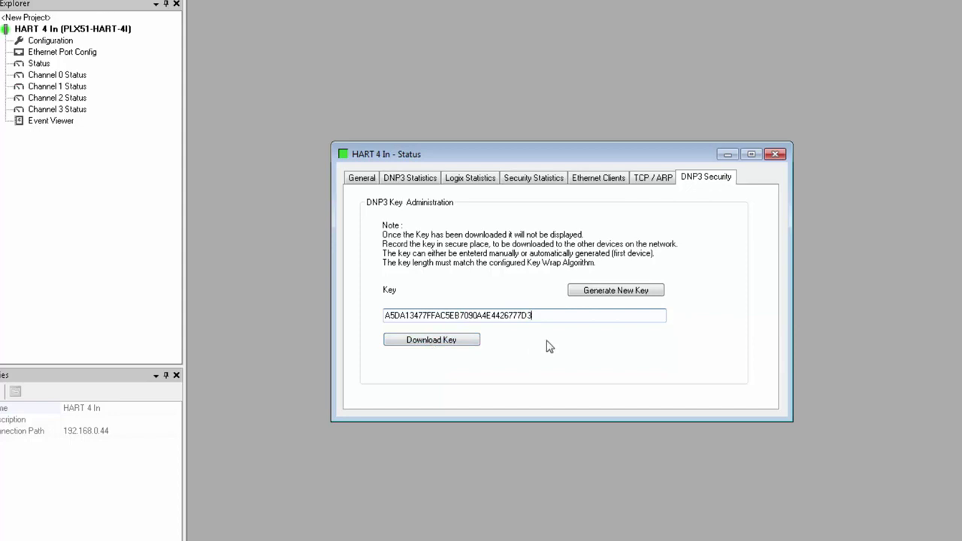
{"action": "left_click", "coordinate": [776, 155]}
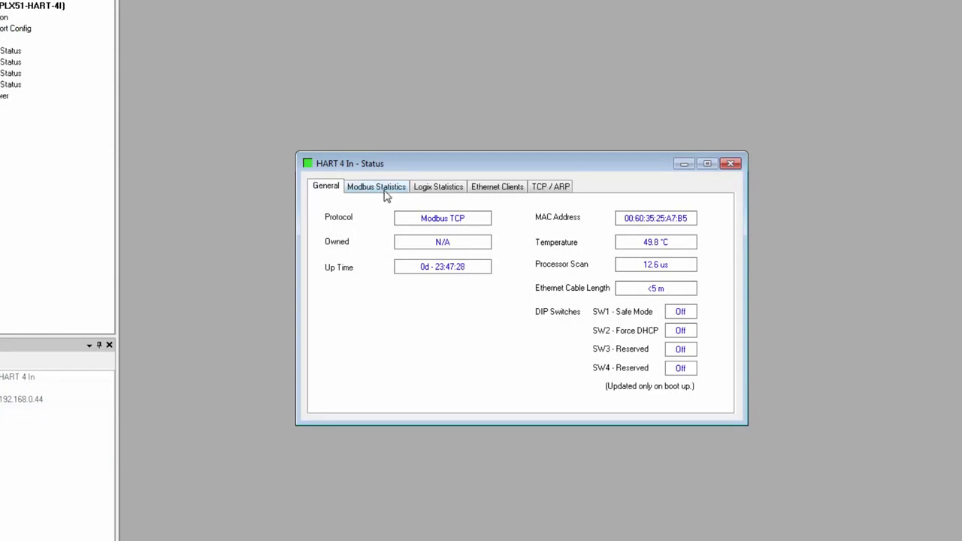
- Examine the Modbus statistics in the HART 4 In status with the module running Modbus TCP
{"action": "left_click", "coordinate": [376, 186]}
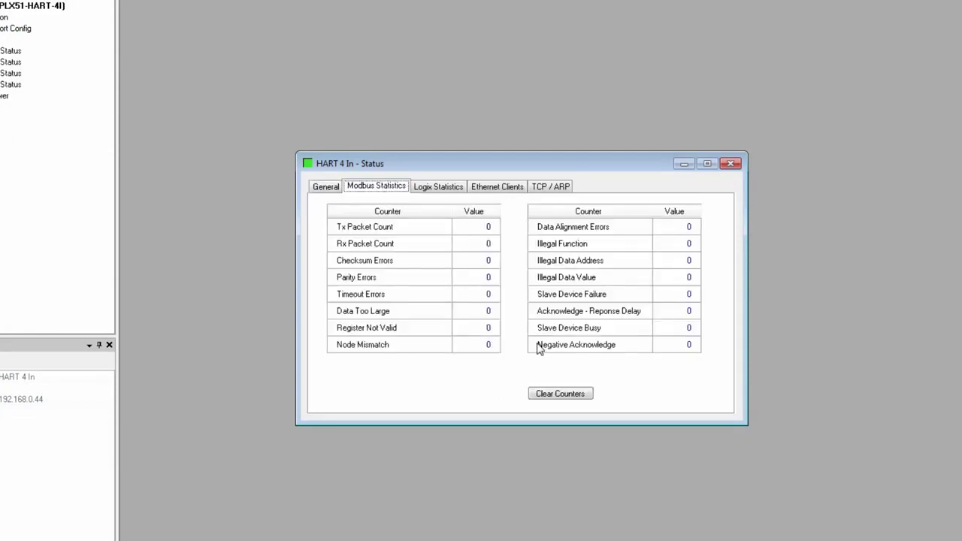
{"action": "left_click", "coordinate": [331, 192]}
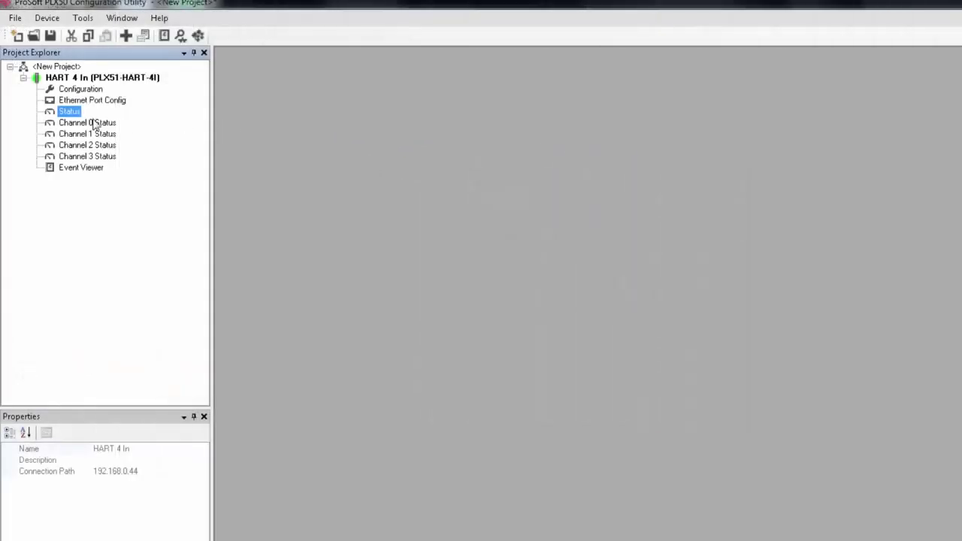
- Open the Channel 0 status and examine its general data, device info, device status, HART statistics and PV tracking
{"action": "left_click", "coordinate": [100, 124]}
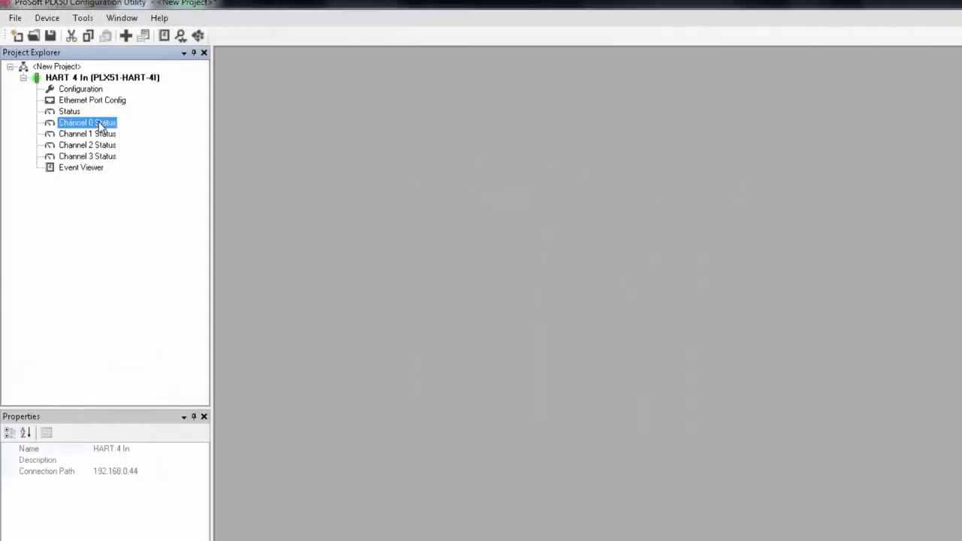
{"action": "double_click", "coordinate": [102, 126]}
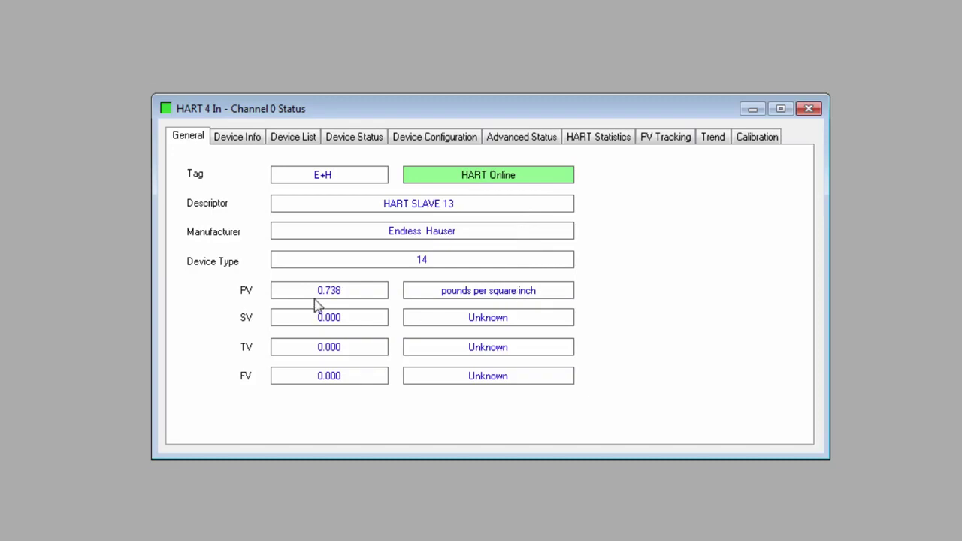
{"action": "left_click", "coordinate": [237, 136]}
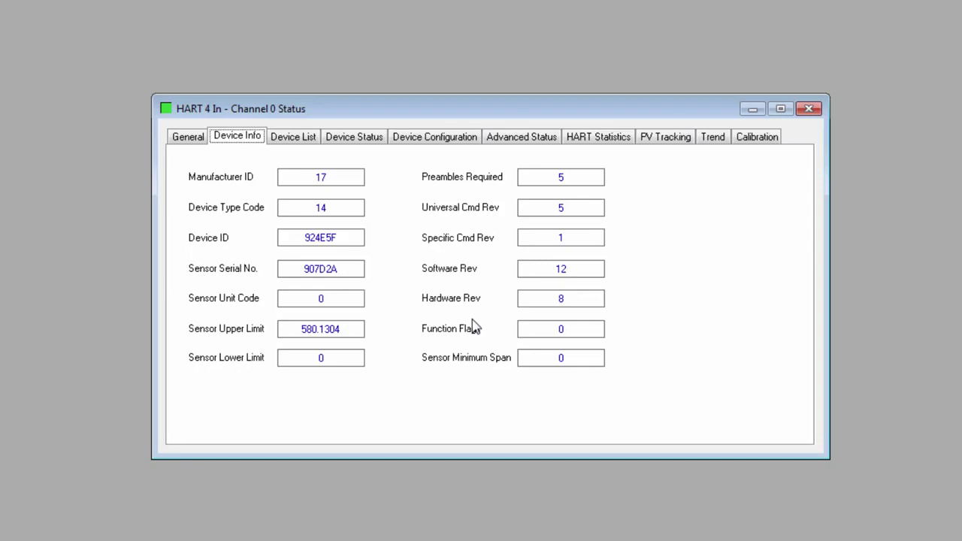
{"action": "left_click", "coordinate": [350, 142]}
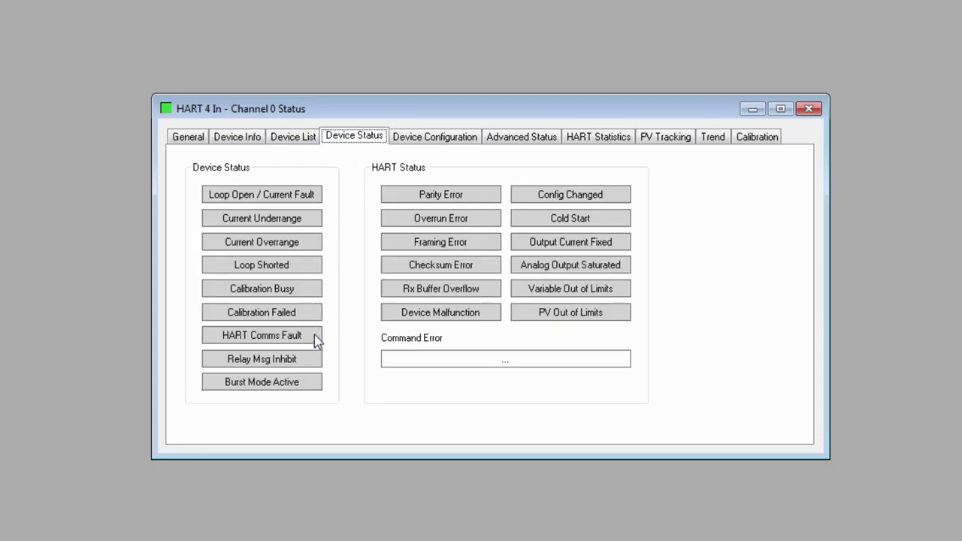
{"action": "left_click", "coordinate": [609, 141]}
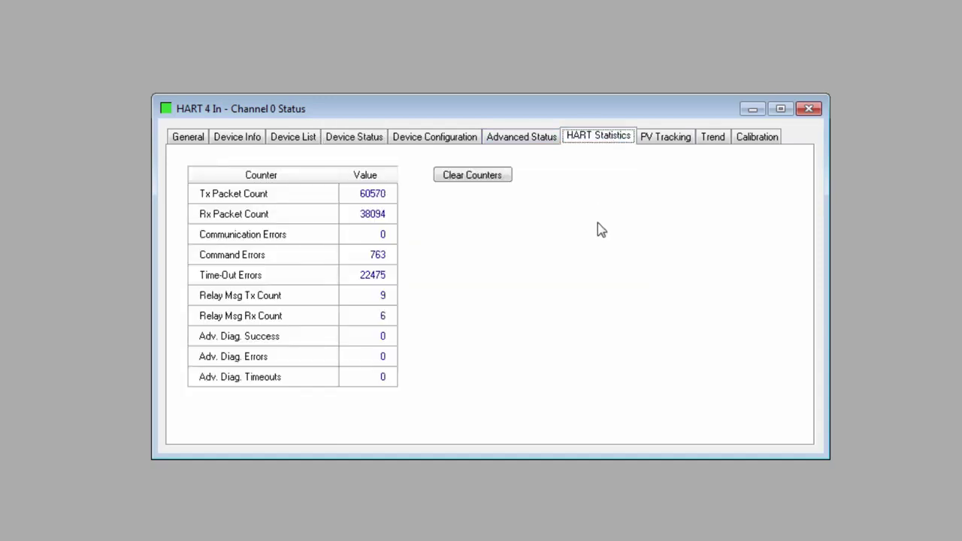
{"action": "left_click", "coordinate": [664, 140]}
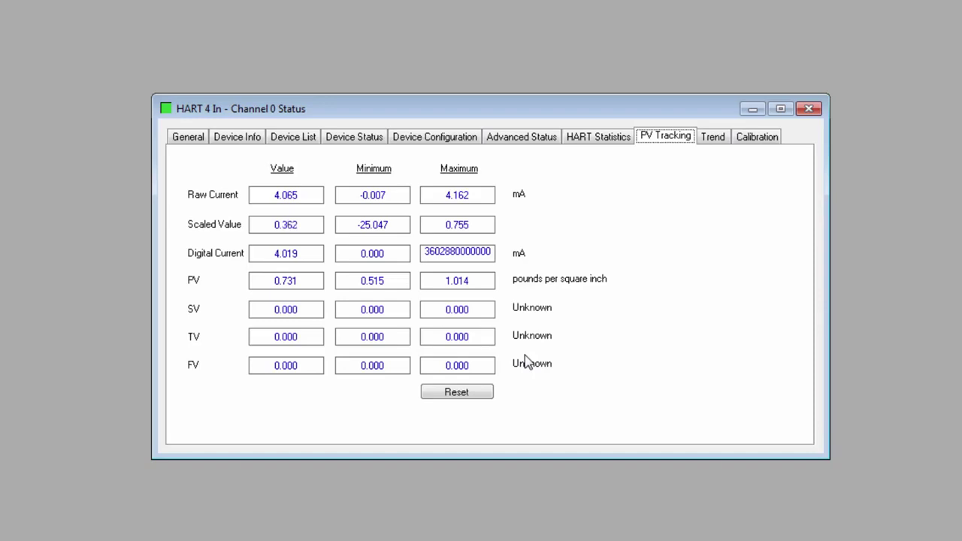
- Show the Channel 0 trend of the Filtered Scaled Value, set its maximum to 10 and refresh the plot
{"action": "left_click", "coordinate": [712, 137]}
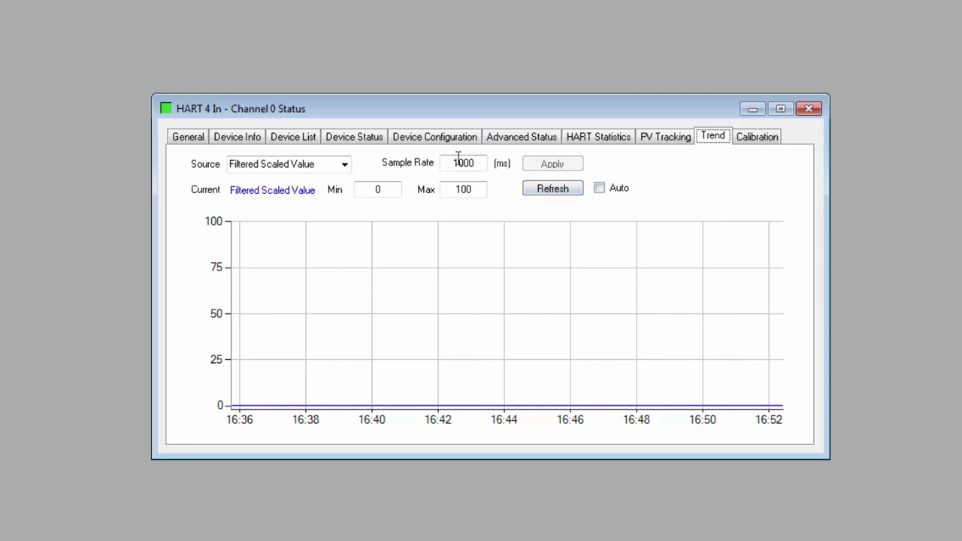
{"action": "left_click_drag", "start_coordinate": [387, 189], "coordinate": [378, 189]}
{"action": "left_click_drag", "start_coordinate": [474, 193], "coordinate": [453, 194]}
{"action": "type", "text": "10"}
{"action": "left_click", "coordinate": [565, 191]}
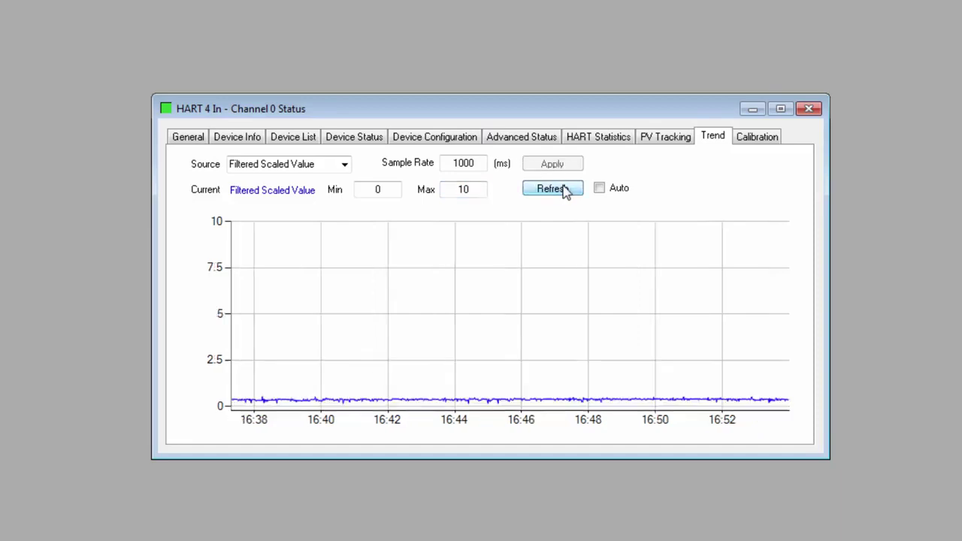
- Reduce the trend's maximum to 5, 2 and finally 1, refreshing the plot after each change
{"action": "left_click_drag", "start_coordinate": [473, 189], "coordinate": [449, 190]}
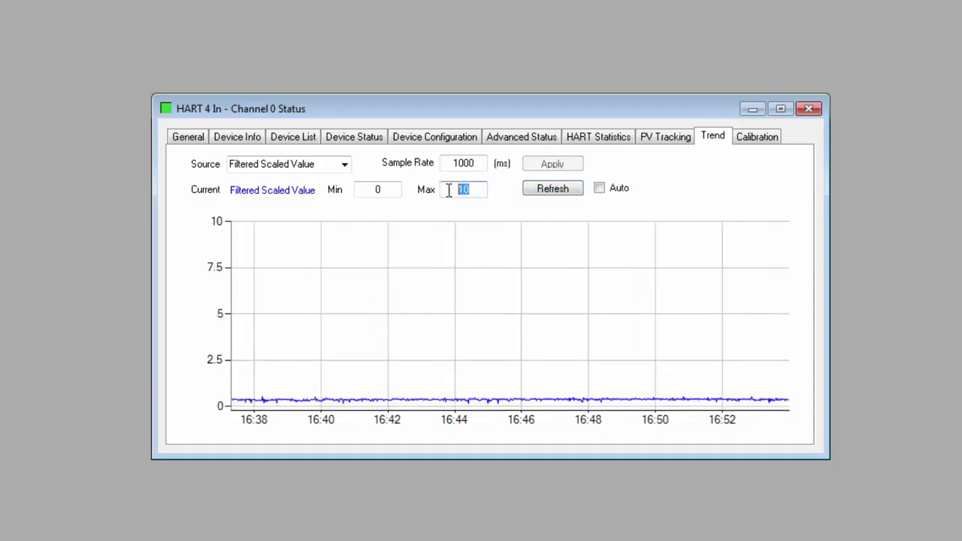
{"action": "type", "text": "5"}
{"action": "left_click", "coordinate": [557, 195]}
{"action": "double_click", "coordinate": [468, 189]}
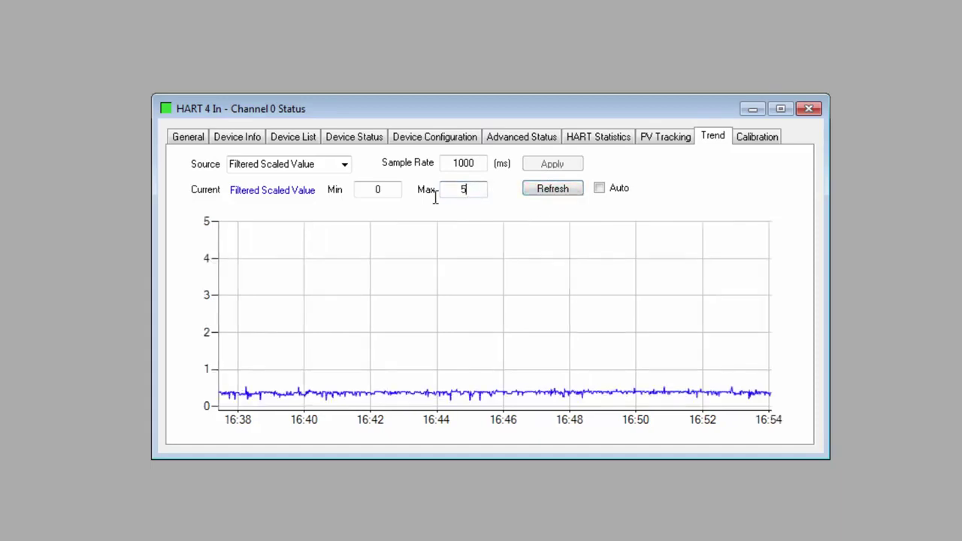
{"action": "type", "text": "2"}
{"action": "left_click", "coordinate": [557, 193]}
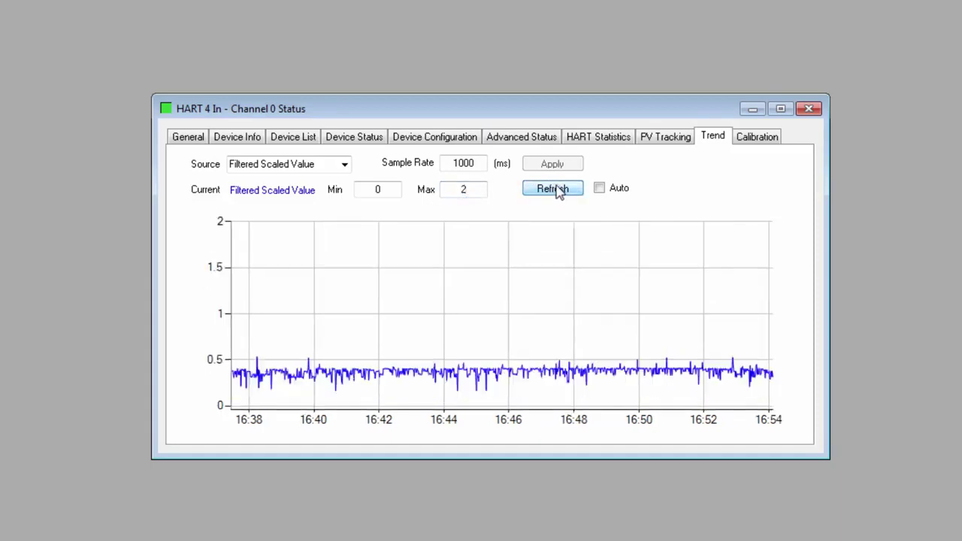
{"action": "double_click", "coordinate": [473, 192]}
{"action": "type", "text": "1"}
{"action": "left_click", "coordinate": [543, 199]}
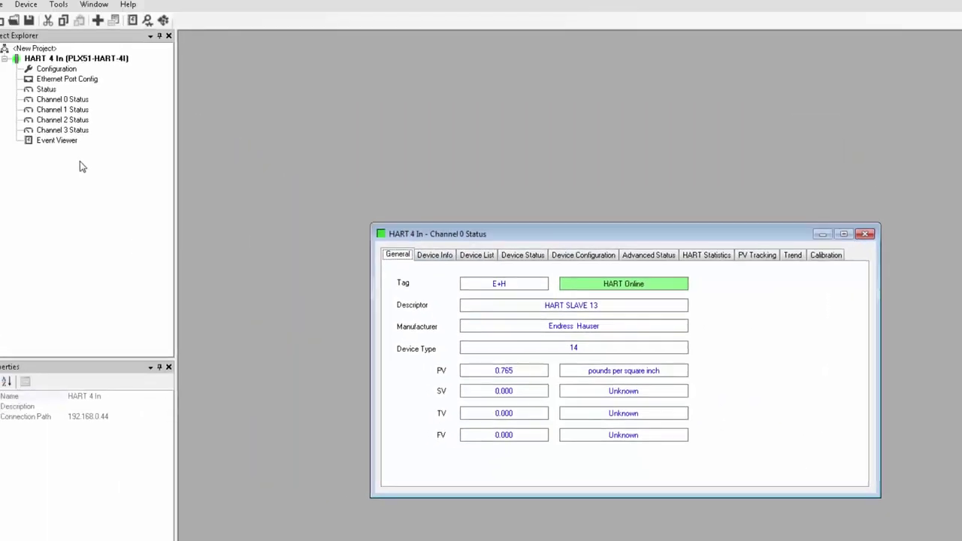
- Open the HART 4 In event viewer, examine the uploaded event records and close it
{"action": "double_click", "coordinate": [60, 141]}
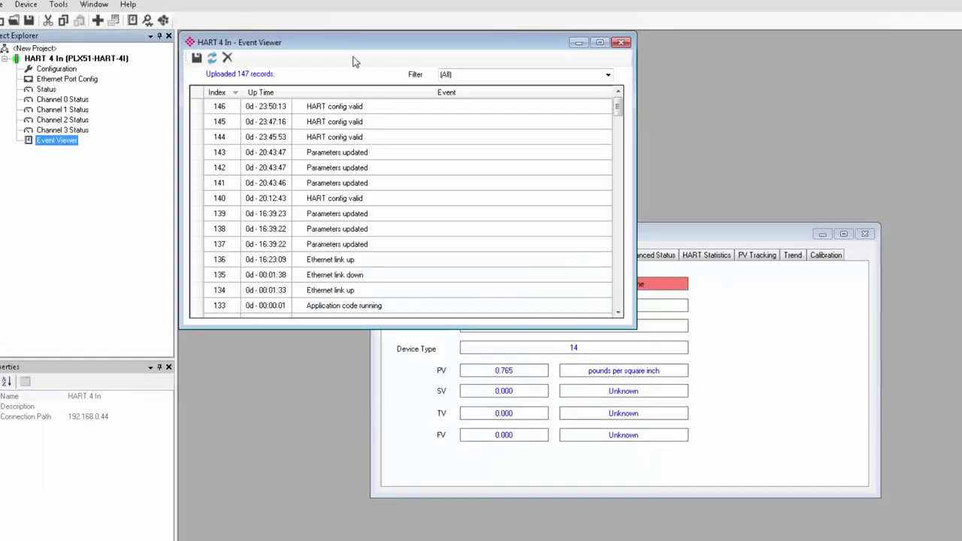
{"action": "left_click_drag", "start_coordinate": [343, 33], "coordinate": [369, 82]}
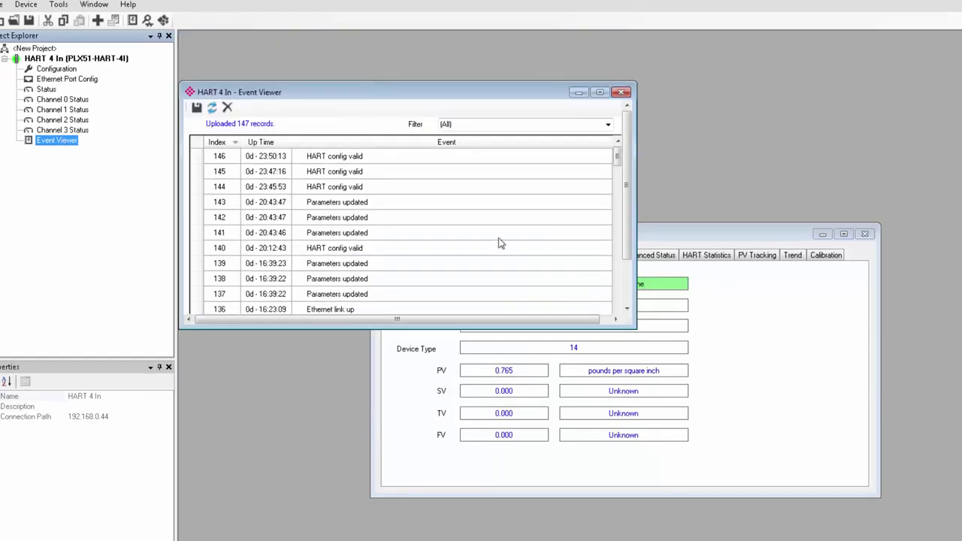
{"action": "mouse_move", "coordinate": [617, 160]}
{"action": "left_mouse_down"}
{"action": "mouse_move", "coordinate": [612, 236]}
{"action": "mouse_move", "coordinate": [614, 149]}
{"action": "left_mouse_up"}
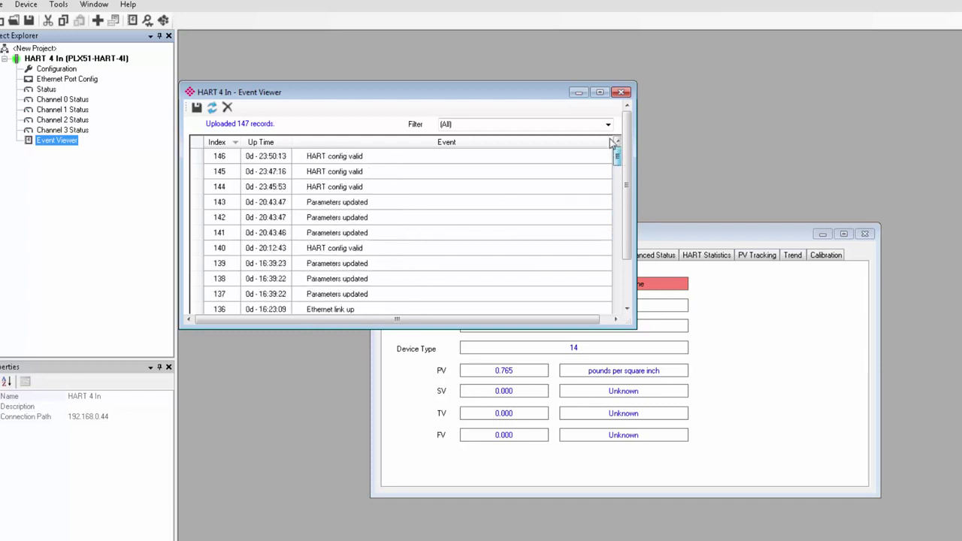
{"action": "left_click", "coordinate": [621, 92]}
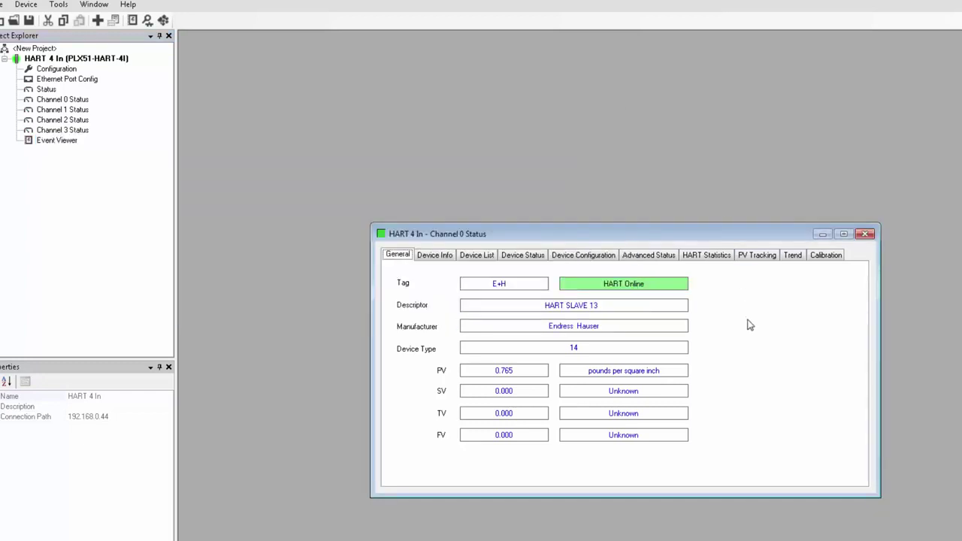